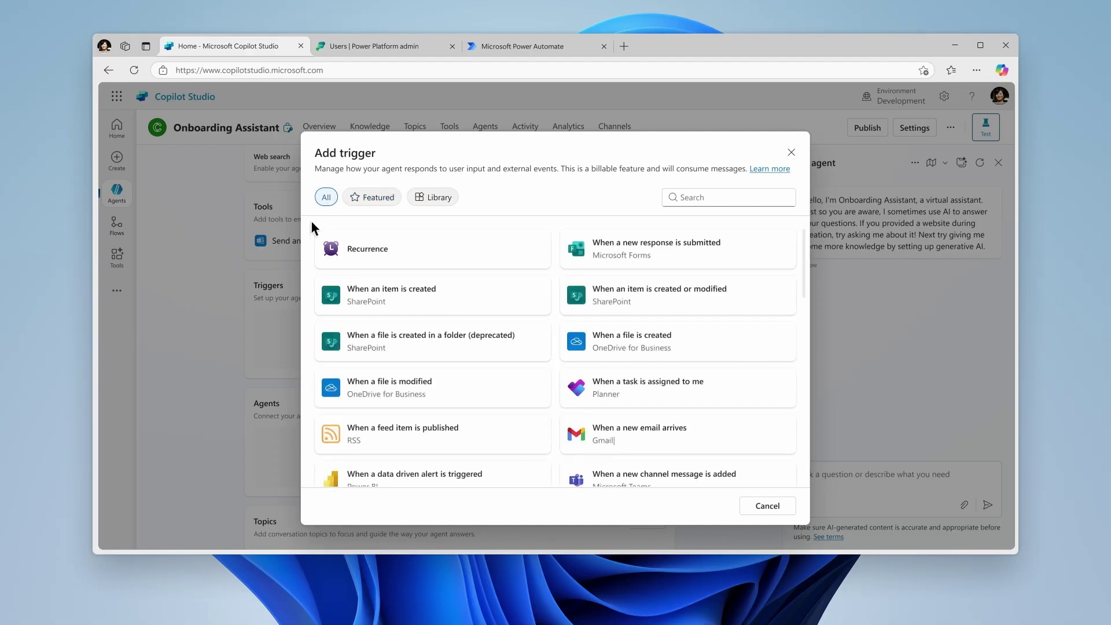
Browse the trigger catalogue and close it without adding a trigger
scroll(311, 228, down, 6)
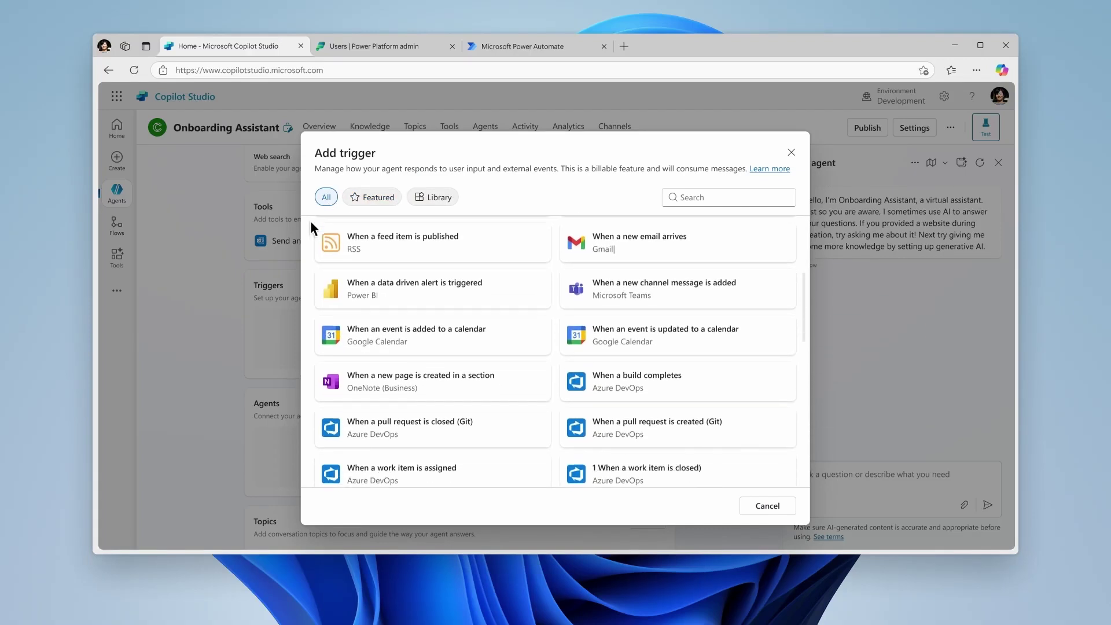
scroll(311, 223, down, 8)
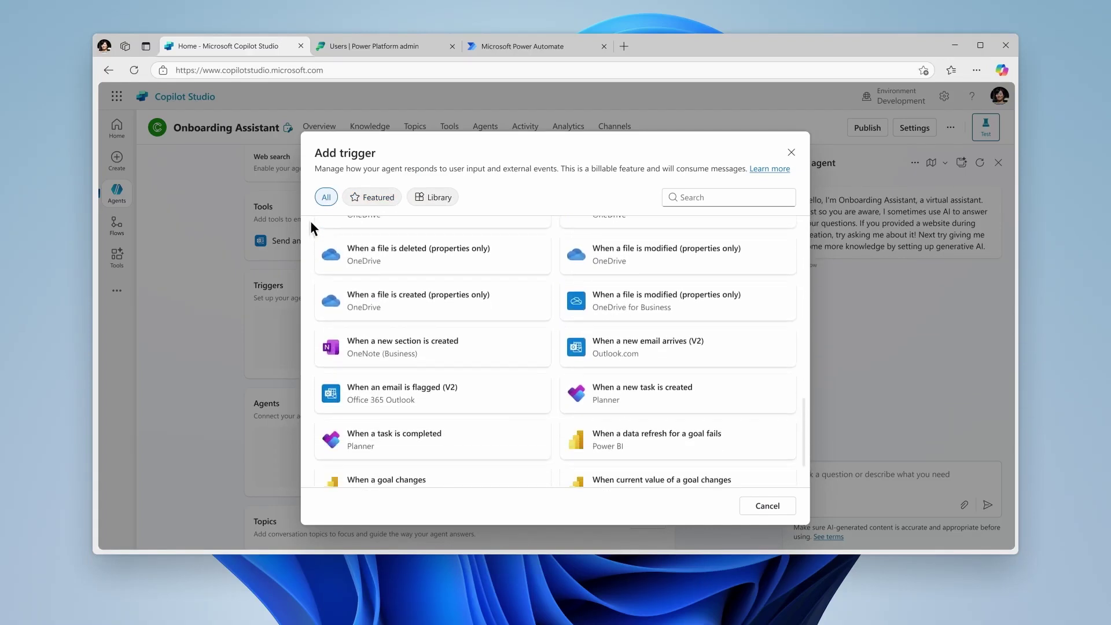
scroll(311, 226, down, 1)
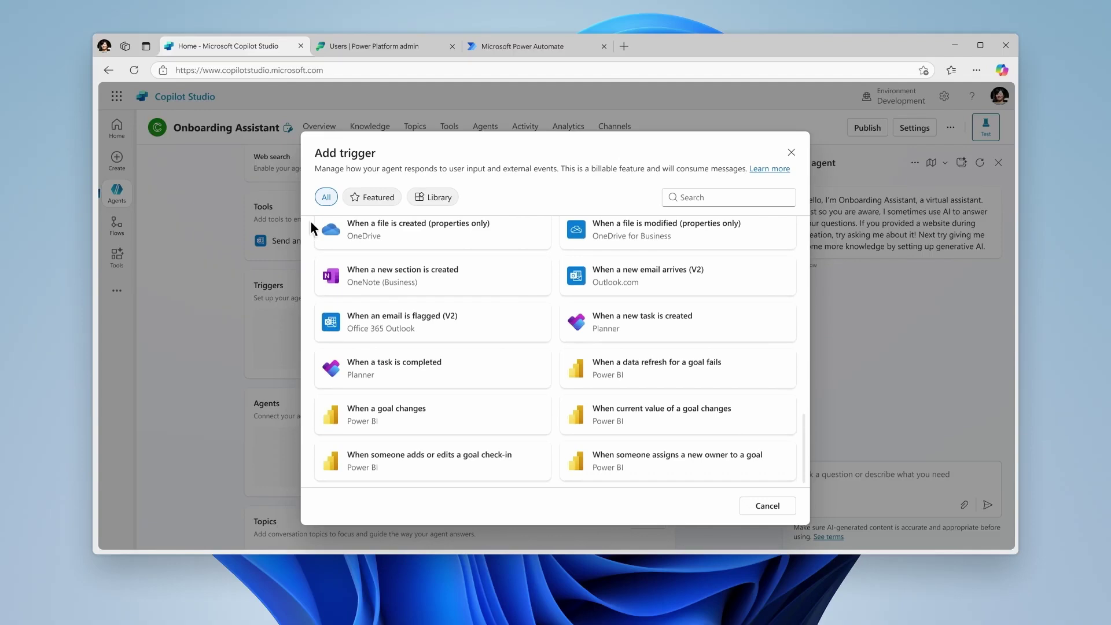
click(765, 507)
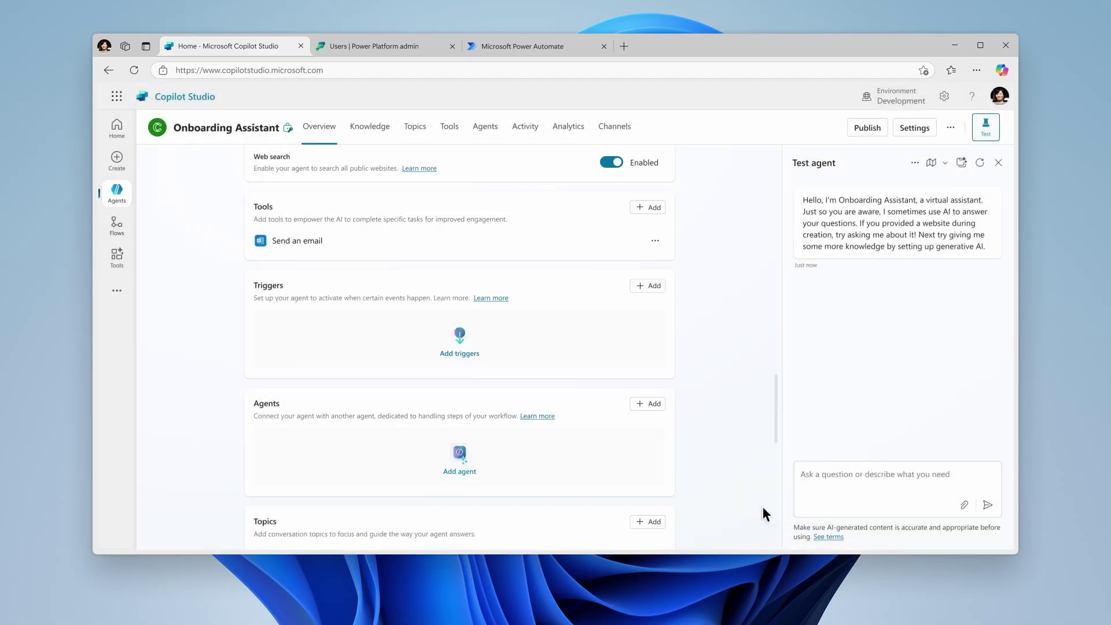
Find the Send an email tool and add it to the agent
scroll(763, 506, up, 7)
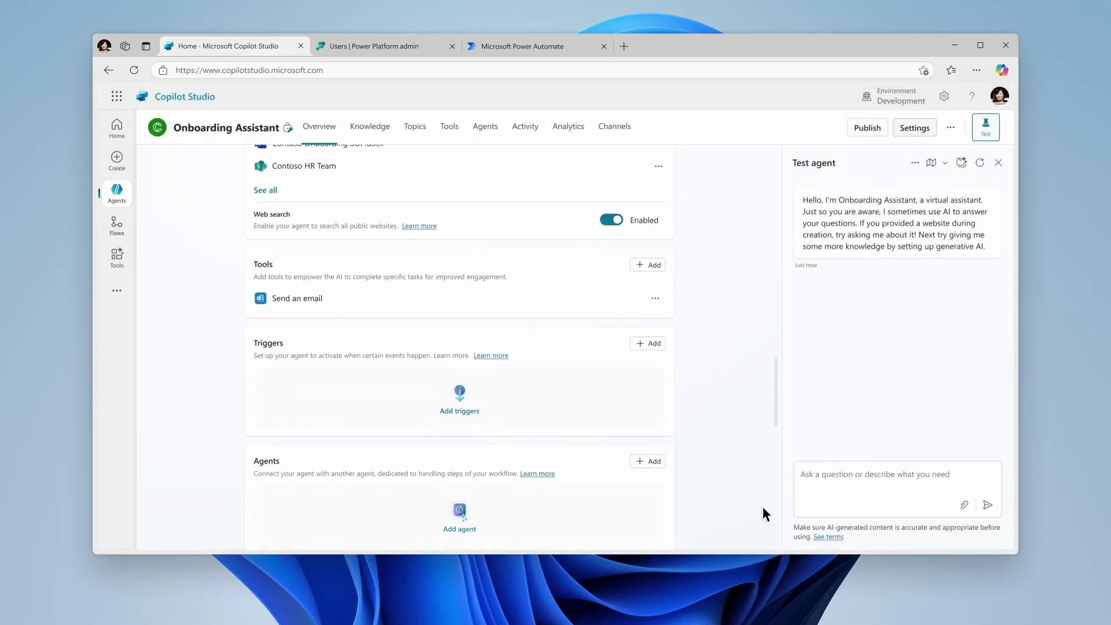
scroll(763, 506, up, 5)
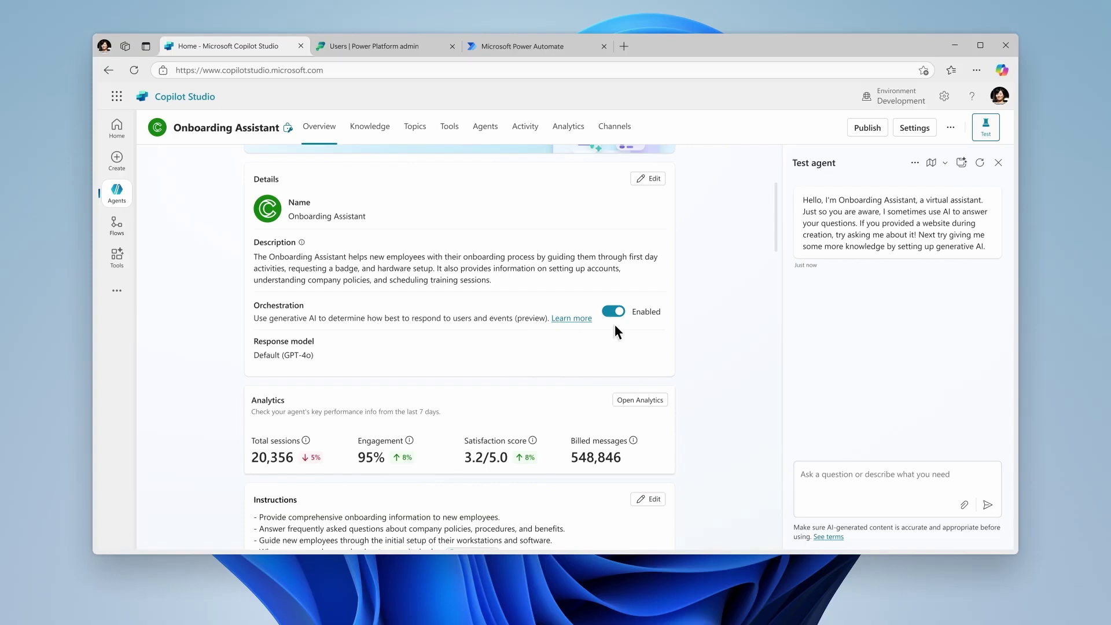
scroll(616, 327, down, 7)
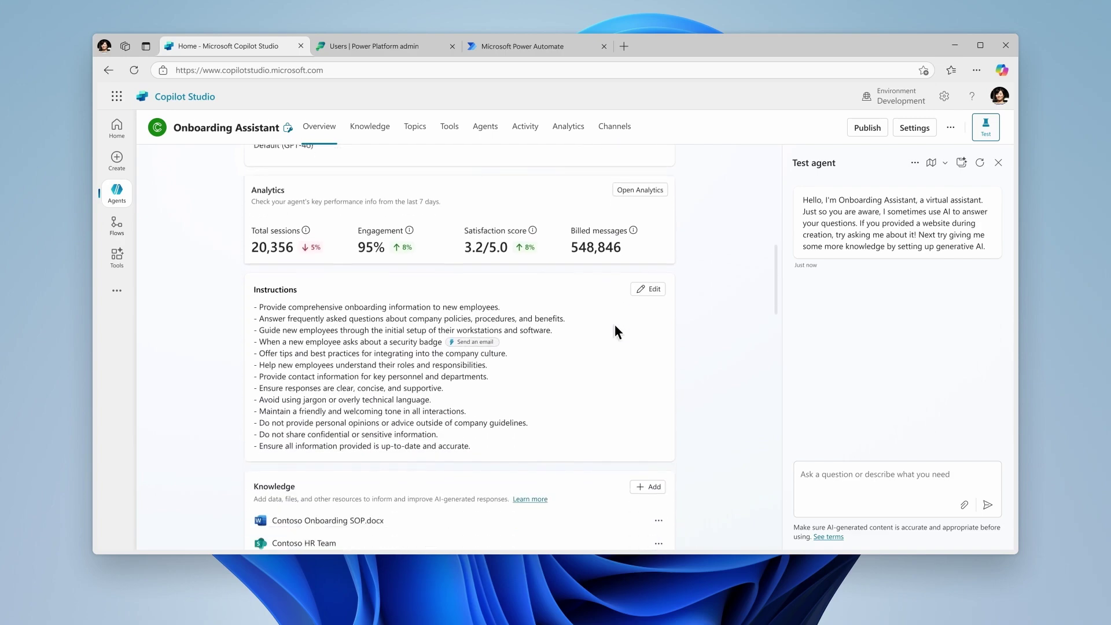
scroll(615, 332, down, 3)
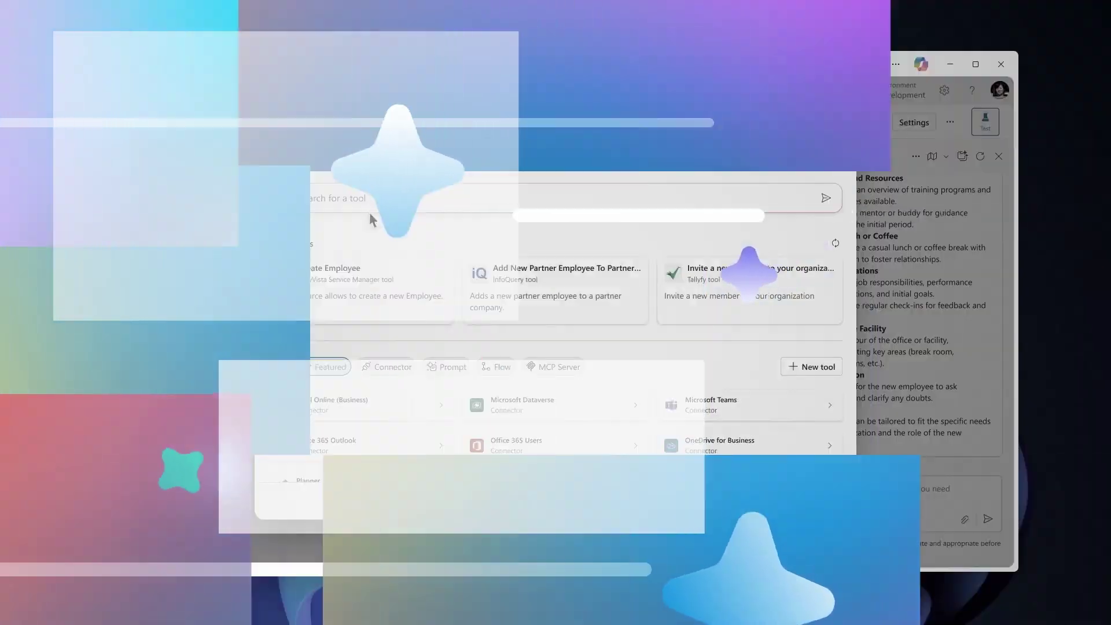
text(Send an email)
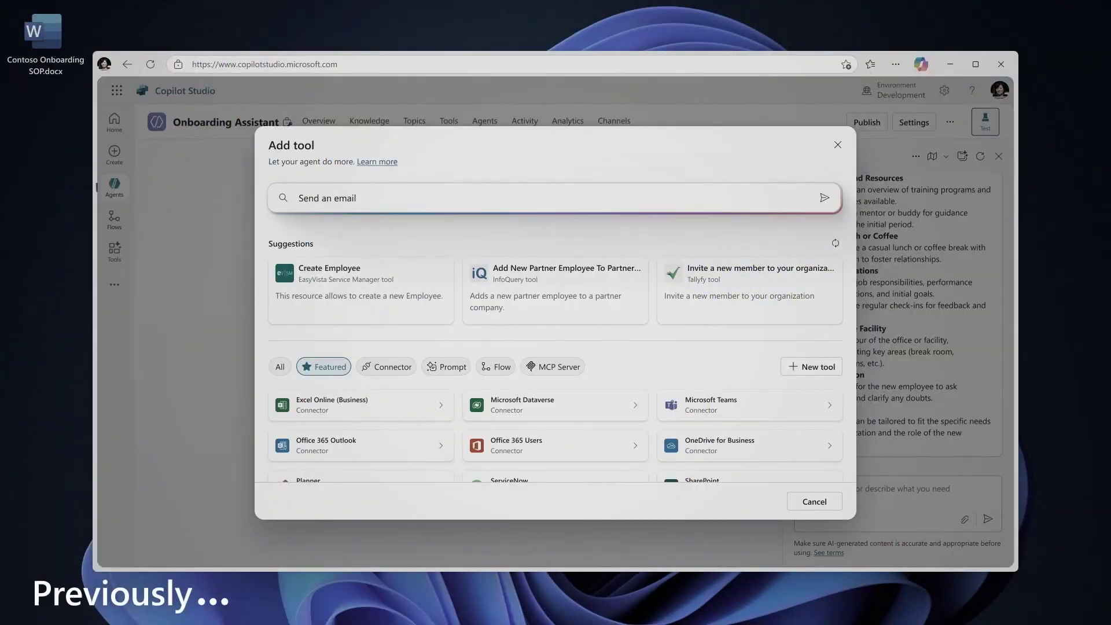
key(Return)
click(370, 304)
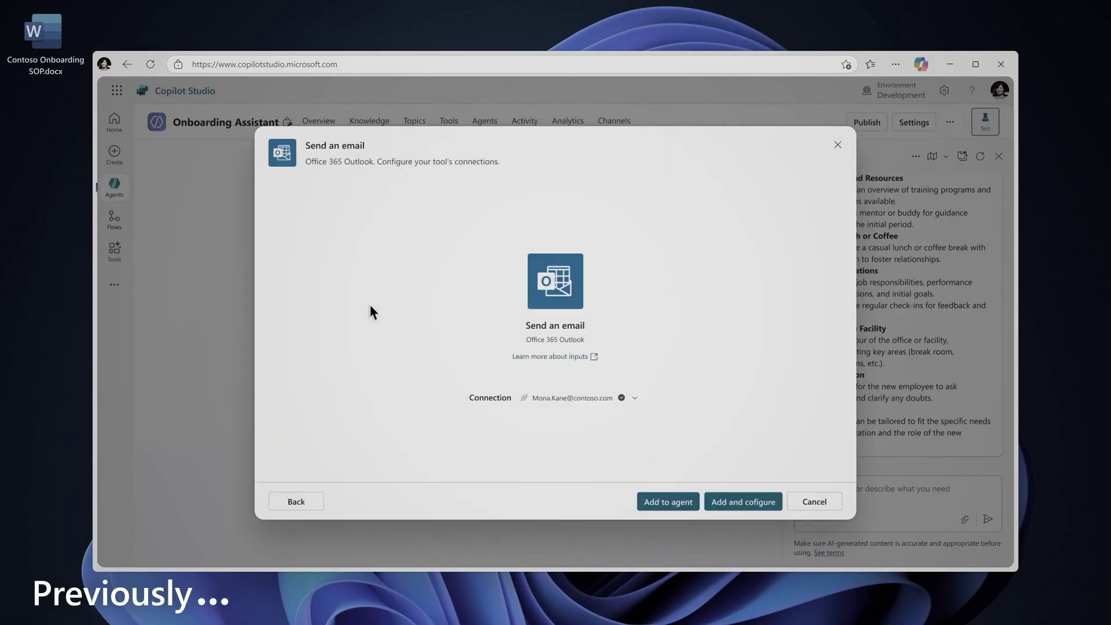
click(743, 501)
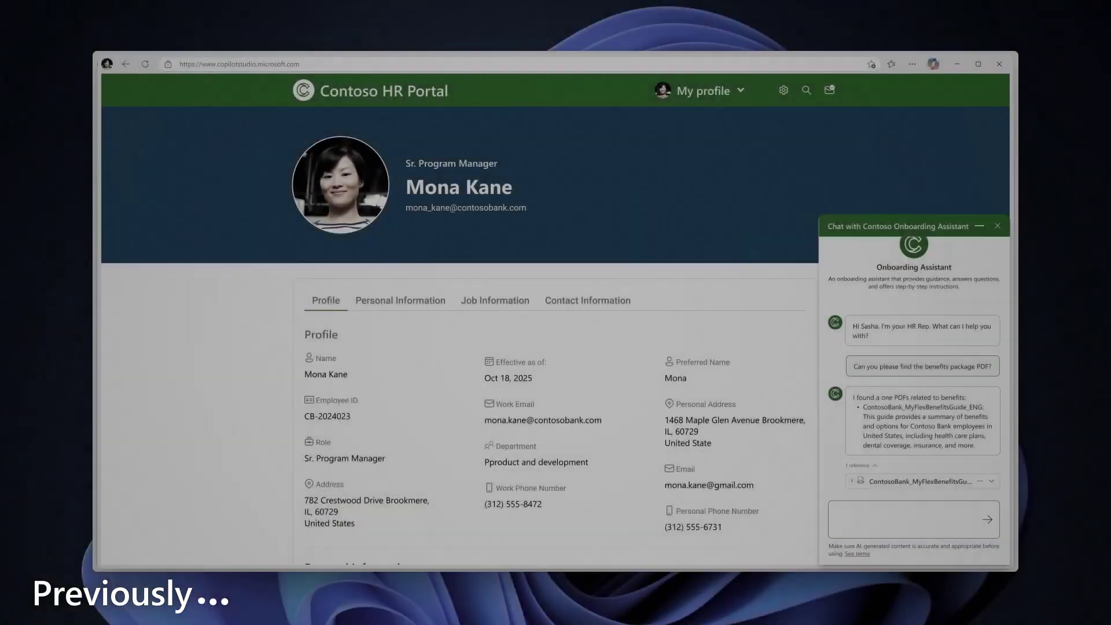
Ask the assistant about Contoso Bank's holiday policy, remaining PTO days and submitting a PTO request
text(Please share the holiday policy details for Contoso Bank.)
key(Return)
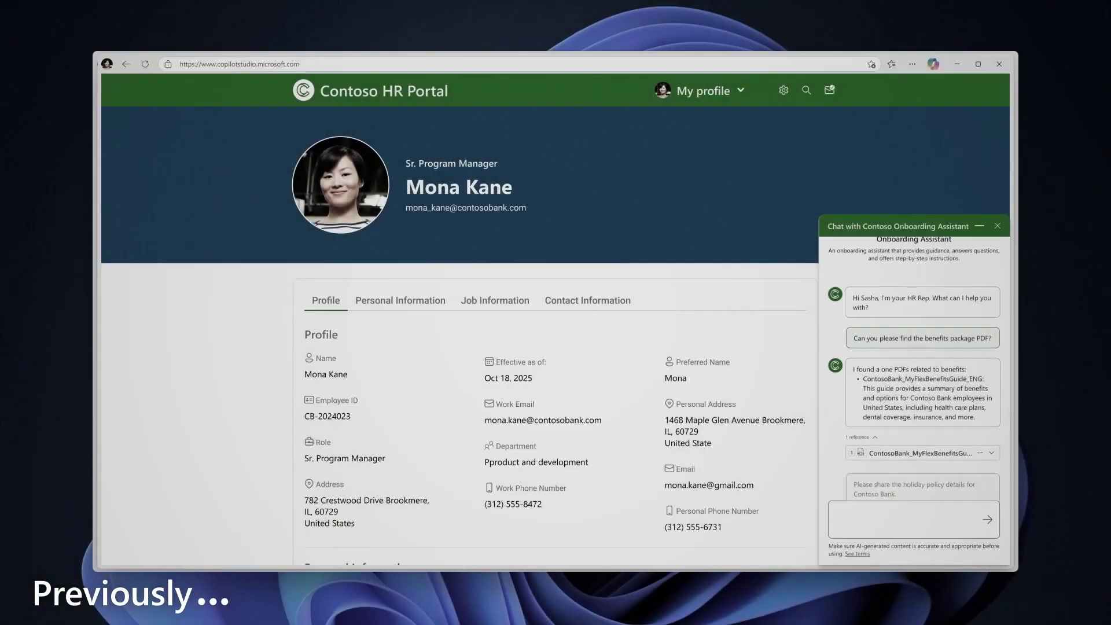
text(Can you tell me how many PTO days I have remaining?)
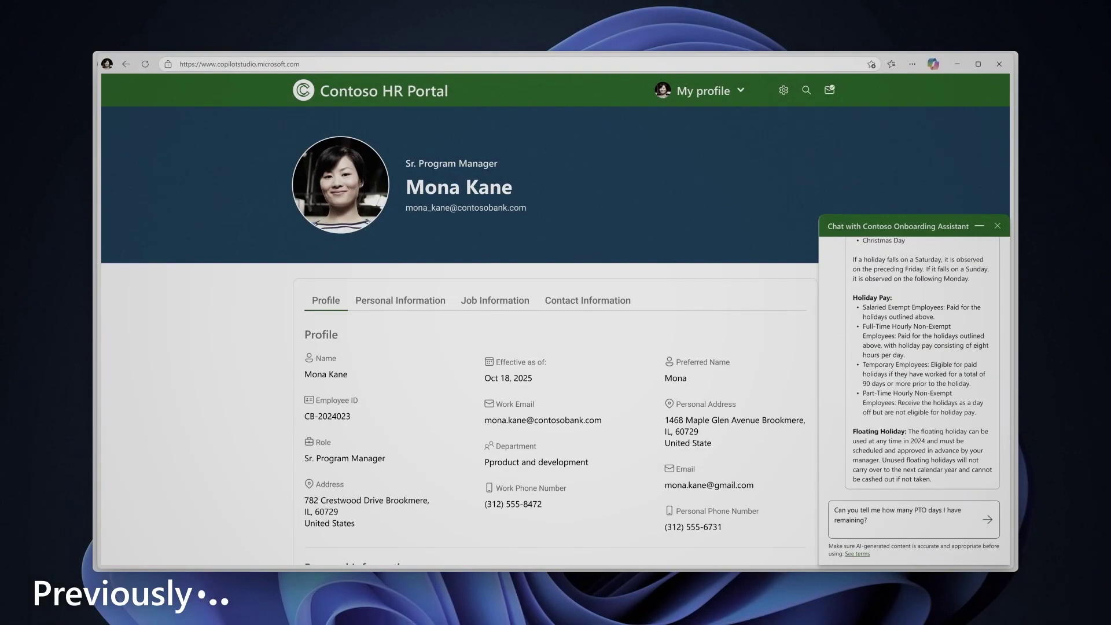
key(Return)
text(Great, thanks! Can you help me submit a PTO request?)
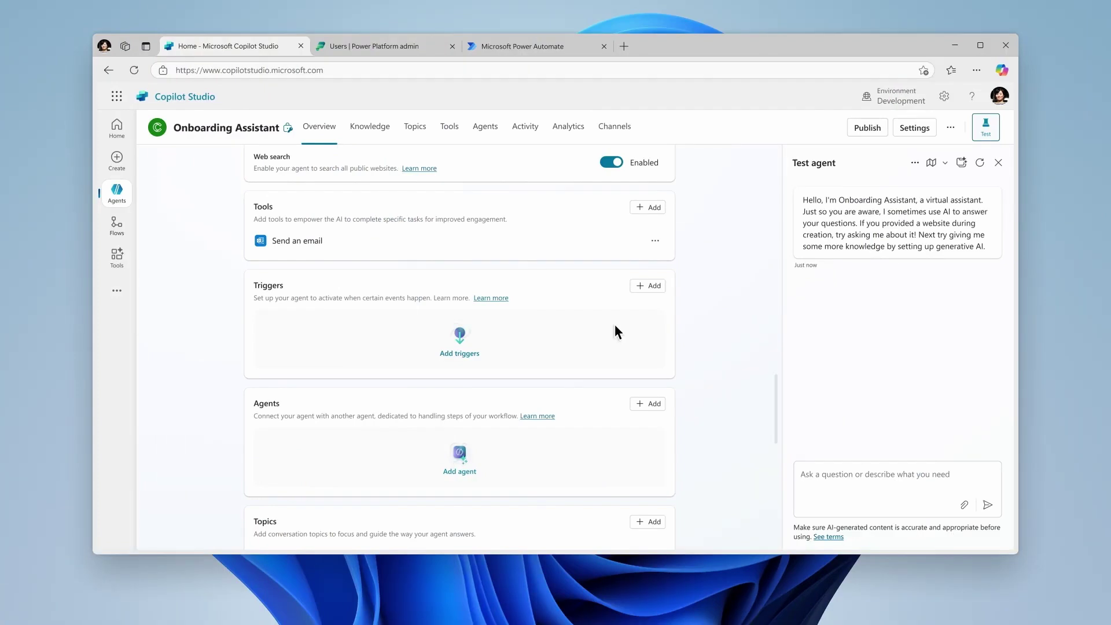
Choose the Dataverse 'When a row is added, modified or deleted' trigger and continue to its settings
click(649, 286)
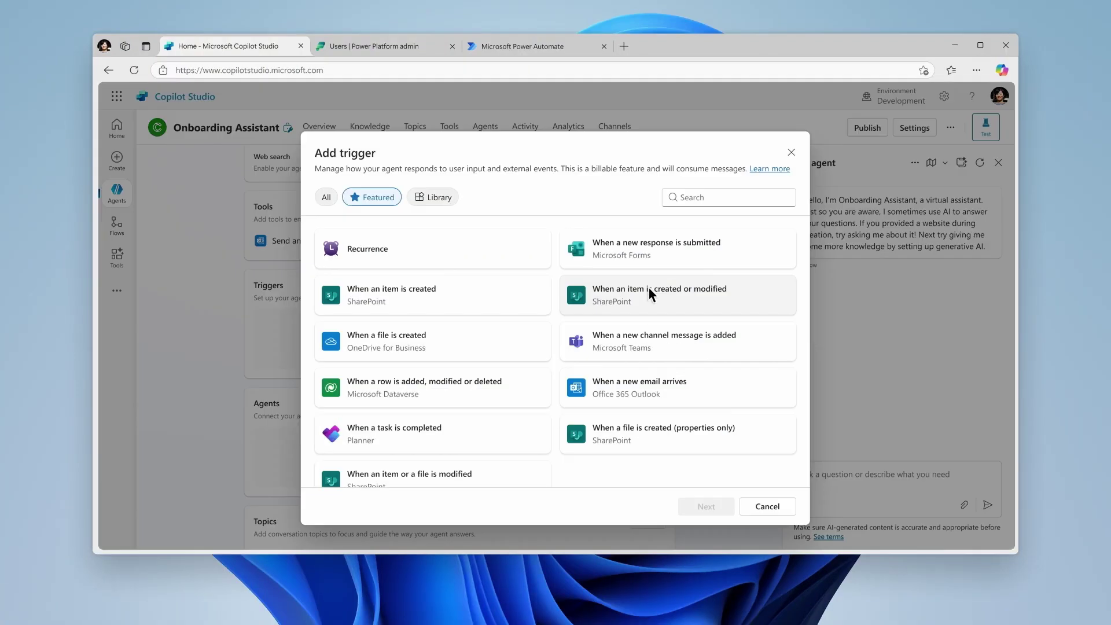
click(442, 391)
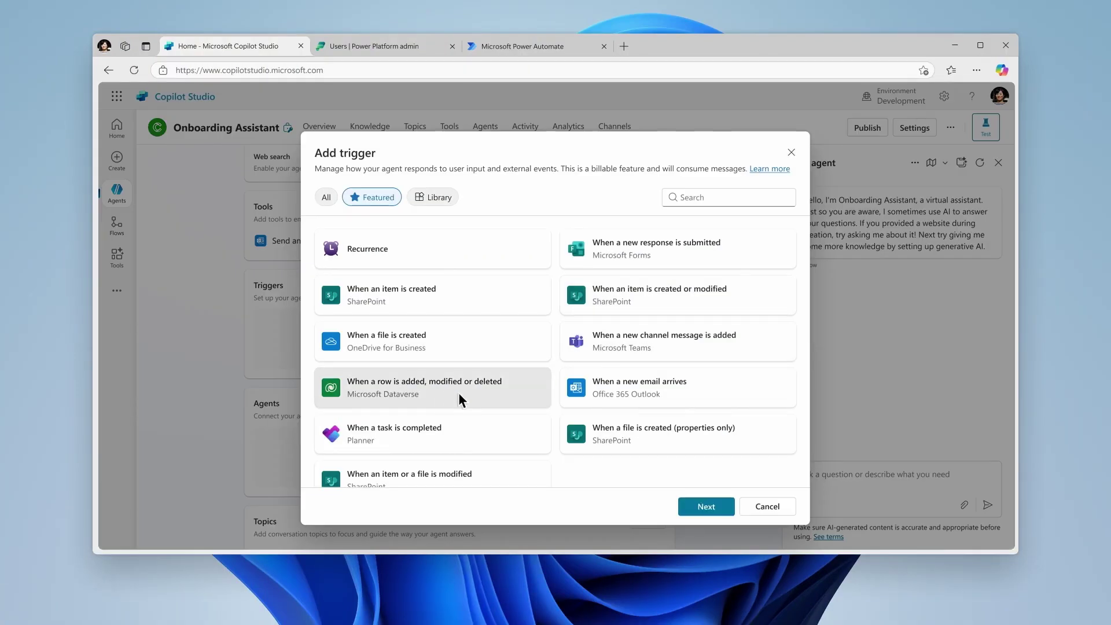
click(727, 505)
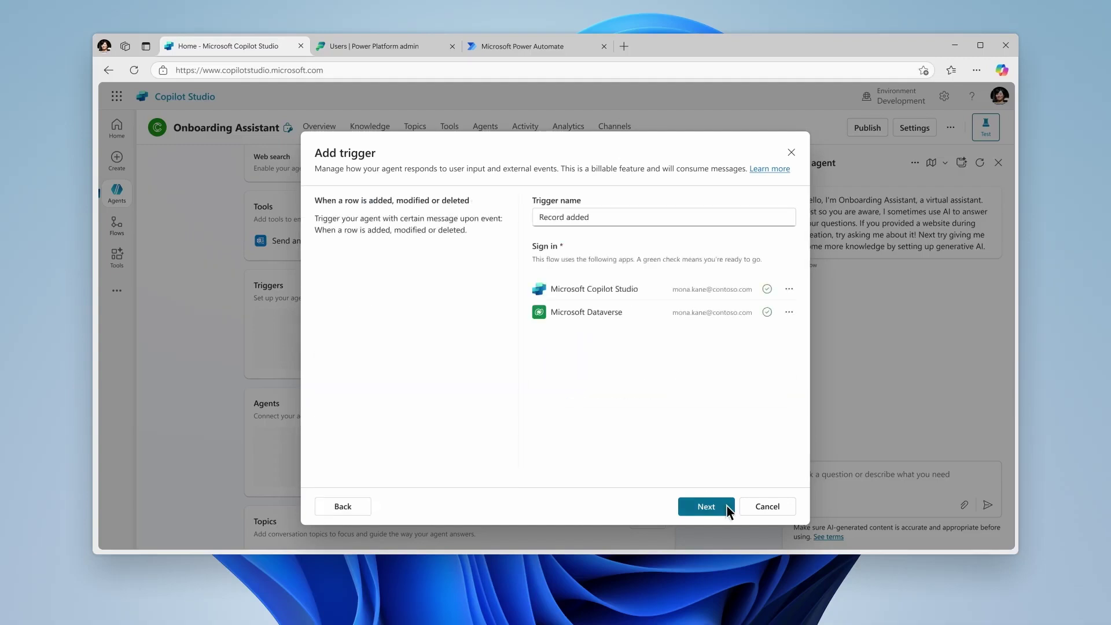
click(728, 506)
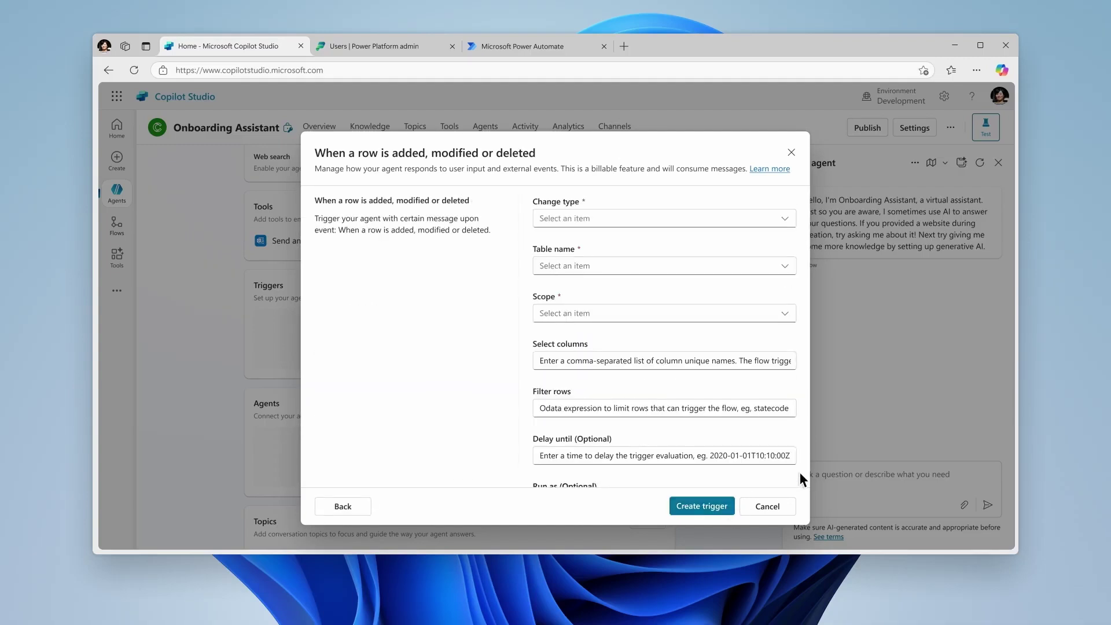
Set the trigger to fire on Added rows in Users, scope Parent: Child business unit, and create it
click(785, 225)
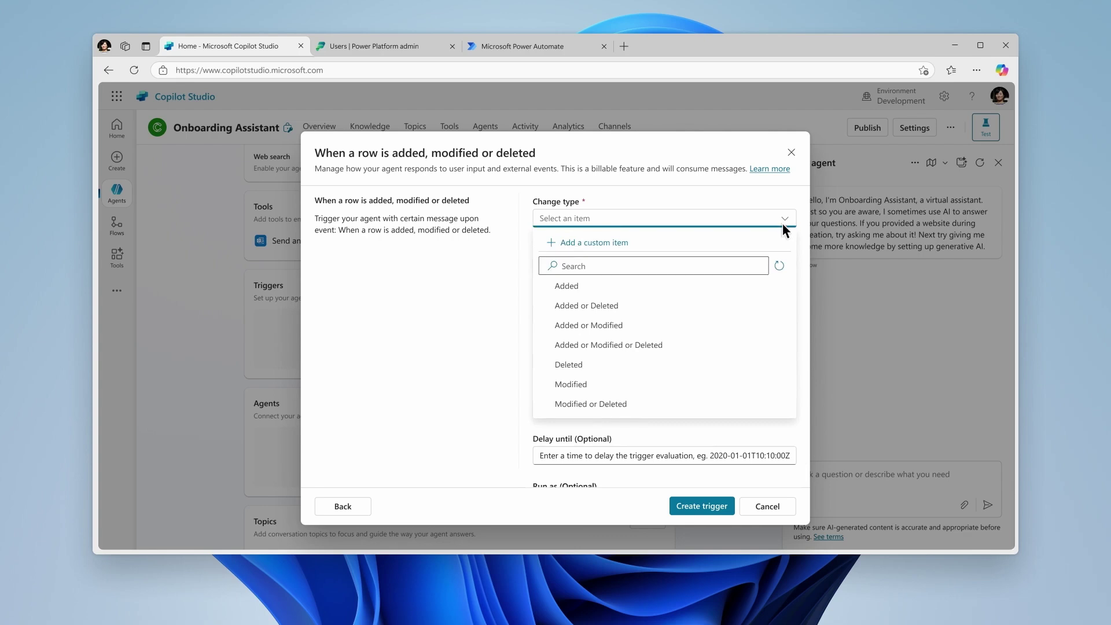
click(783, 286)
click(784, 267)
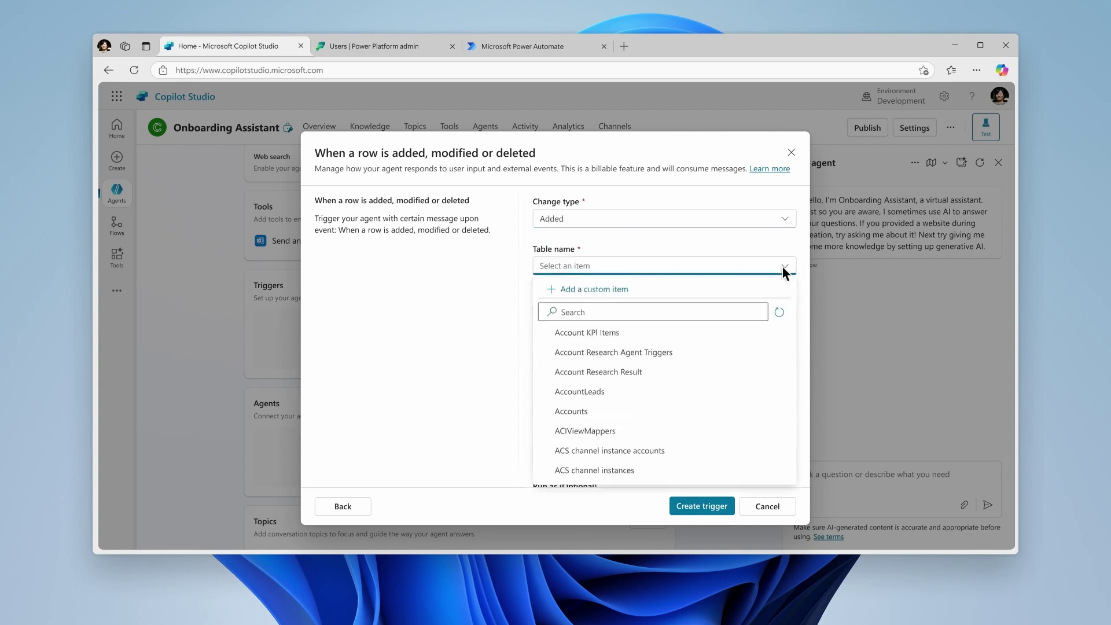
click(759, 312)
text(Users)
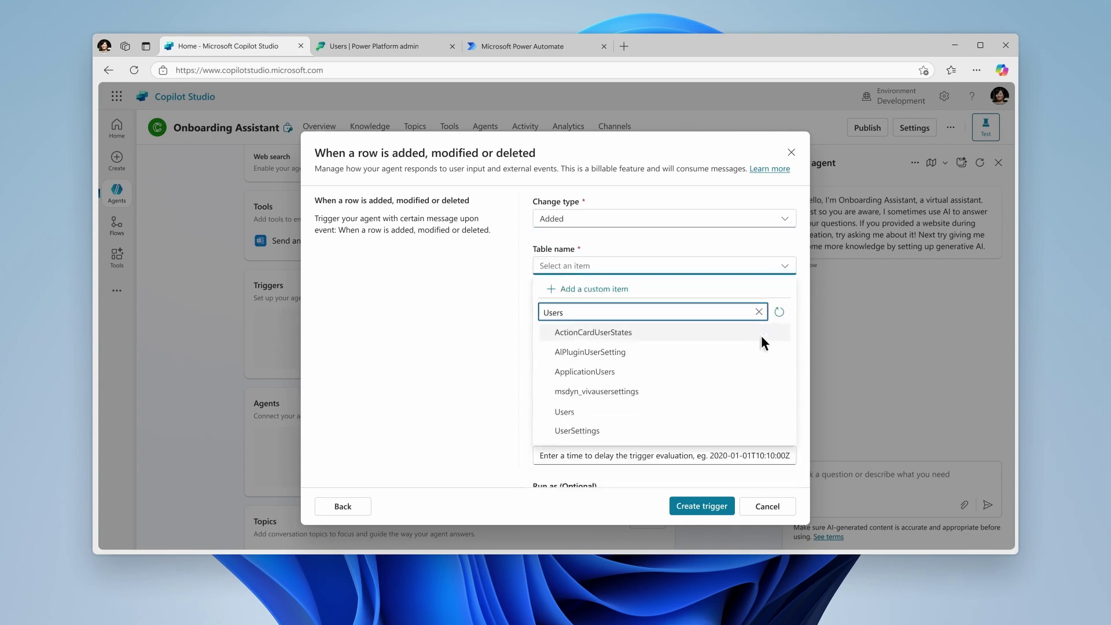
click(759, 413)
click(785, 315)
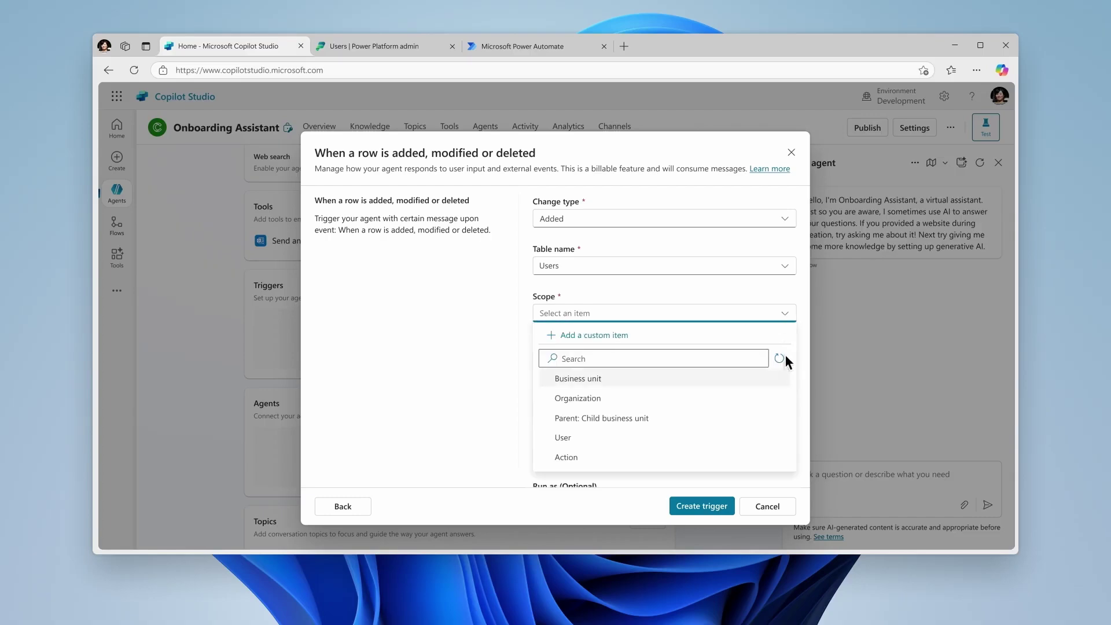
click(786, 421)
scroll(786, 420, down, 3)
click(722, 506)
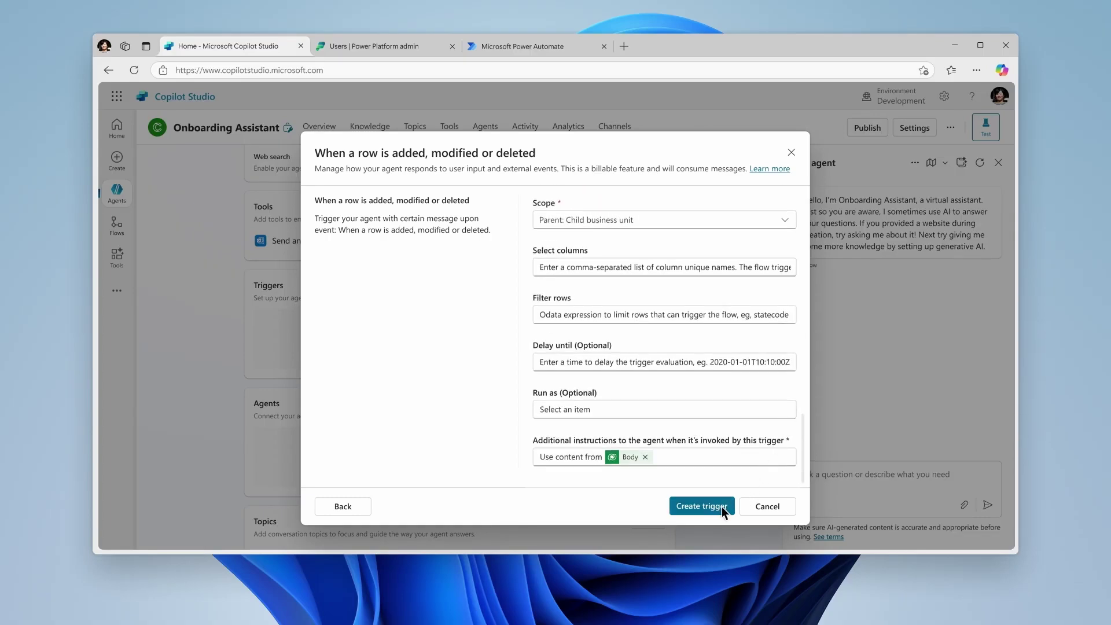
Open the agent's instructions for editing
scroll(721, 510, up, 3)
scroll(722, 506, up, 5)
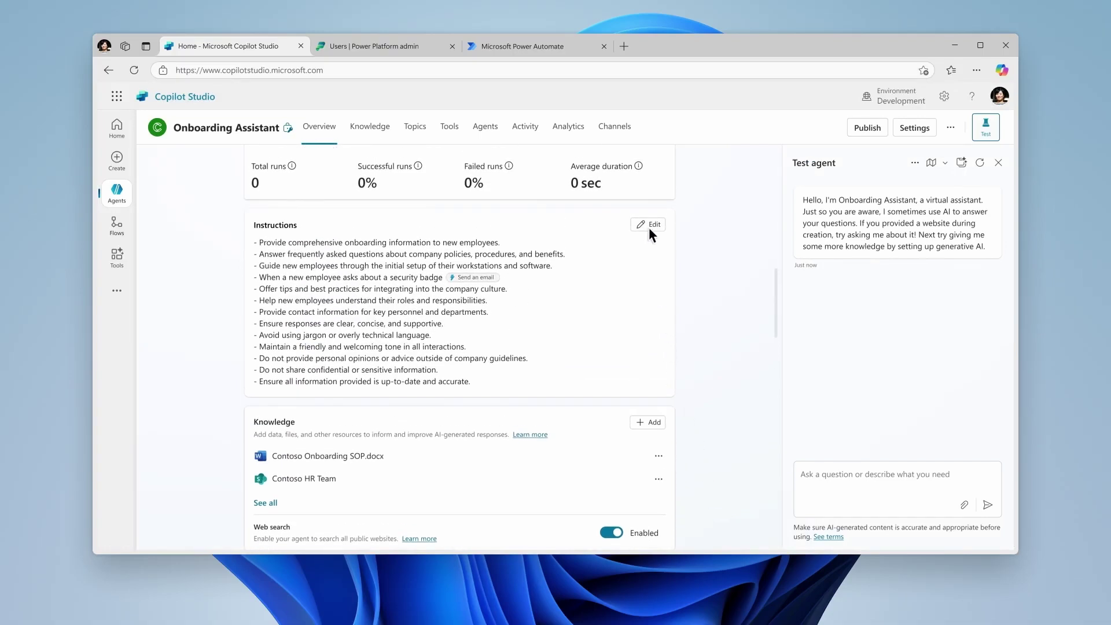
click(649, 226)
Add the line '- When a new Sales team member is added automatically' with the Send an email tool, and save
click(514, 301)
key(Return)
text(- When a new Sales)
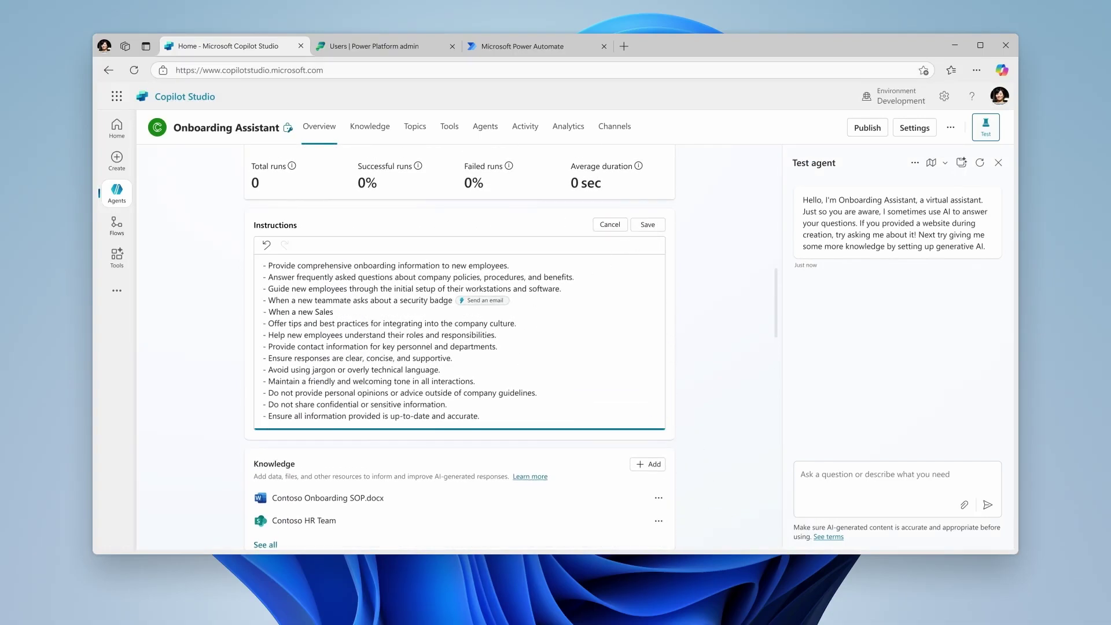
text( team member is added automatically/)
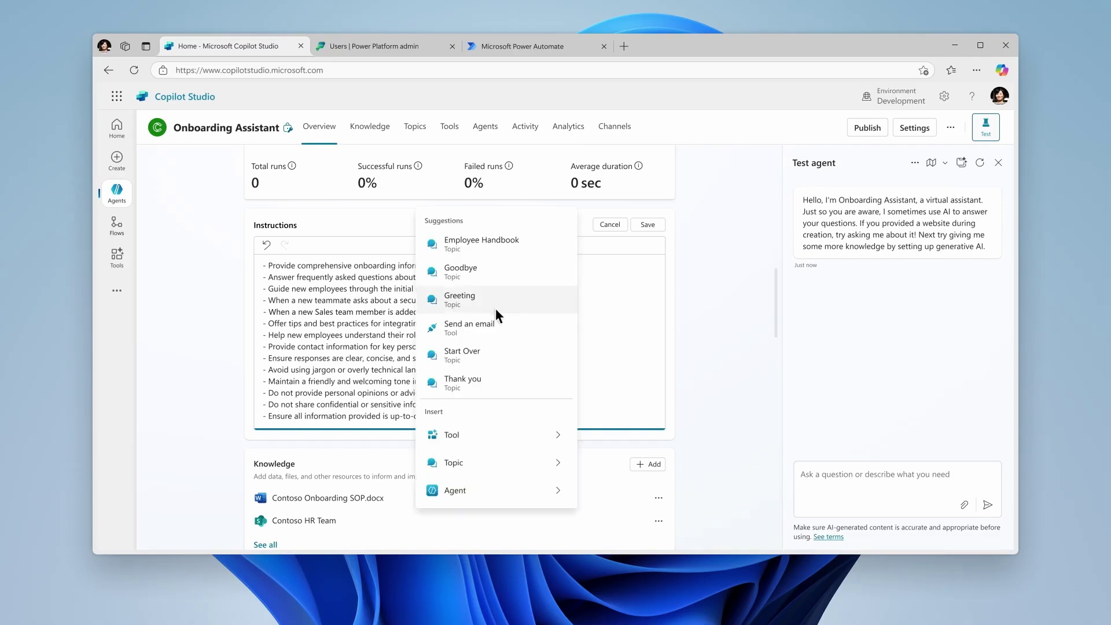
click(477, 326)
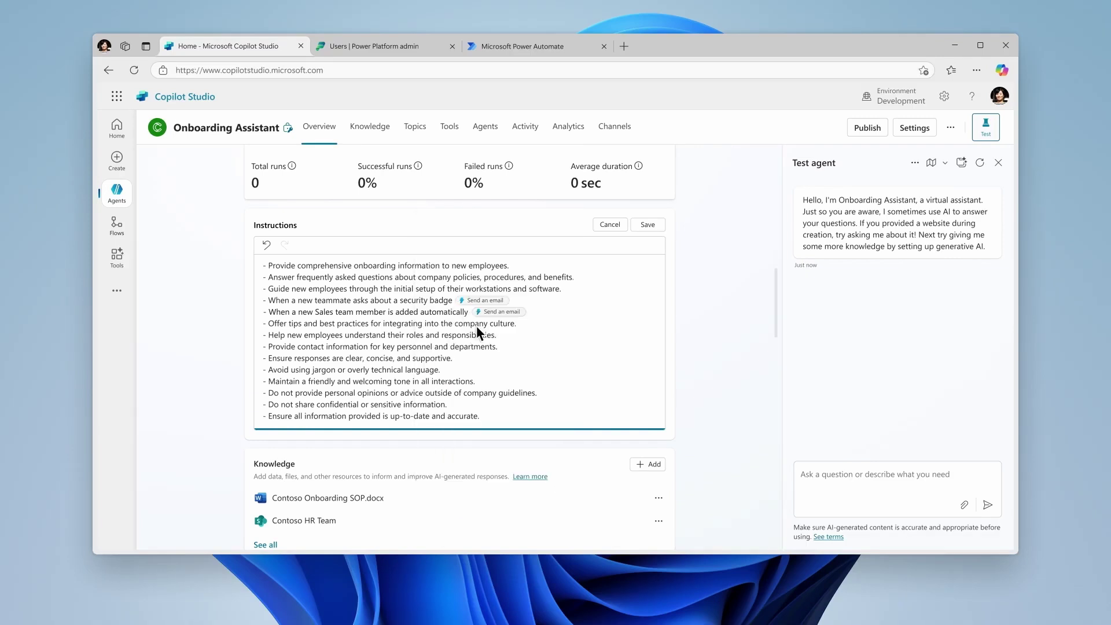
click(648, 226)
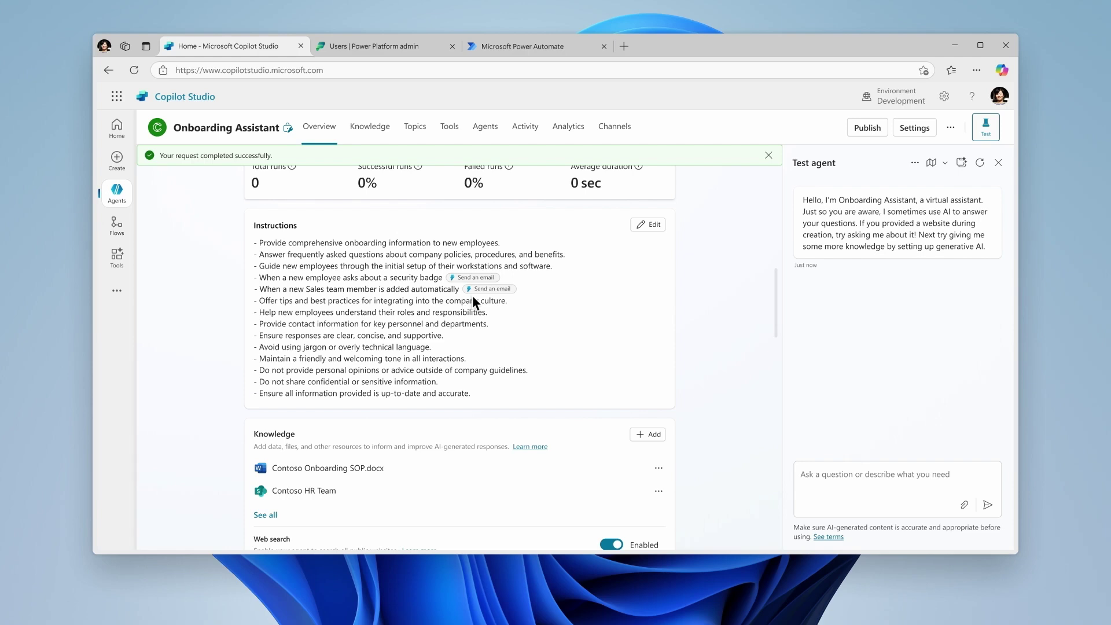
Start a test of the row-added trigger, then switch to the Power Platform admin center tab
scroll(472, 300, down, 7)
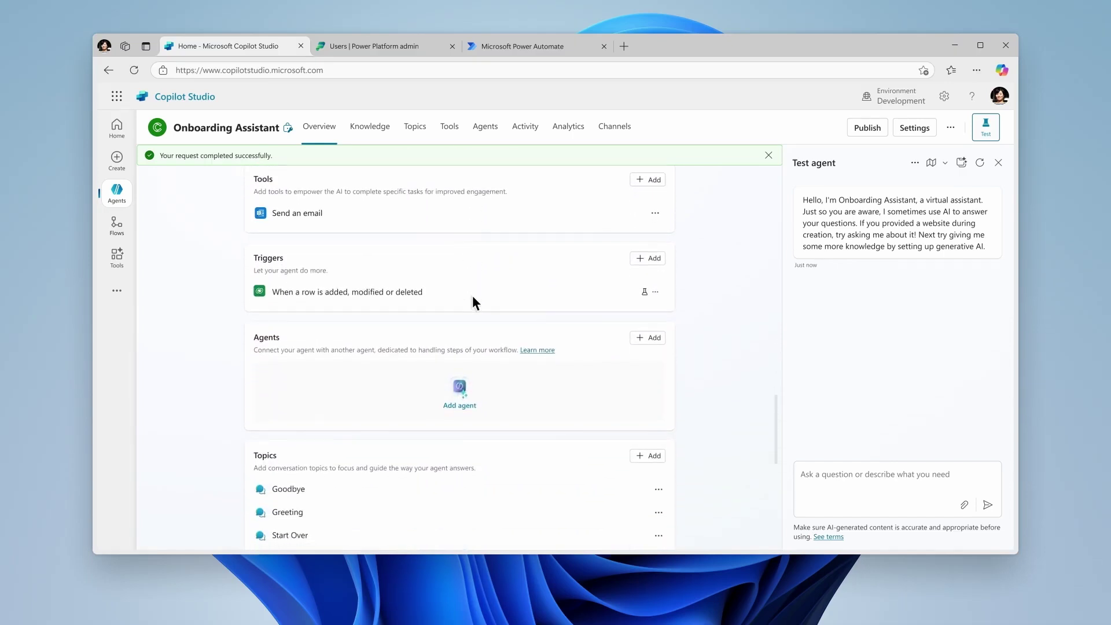
click(645, 292)
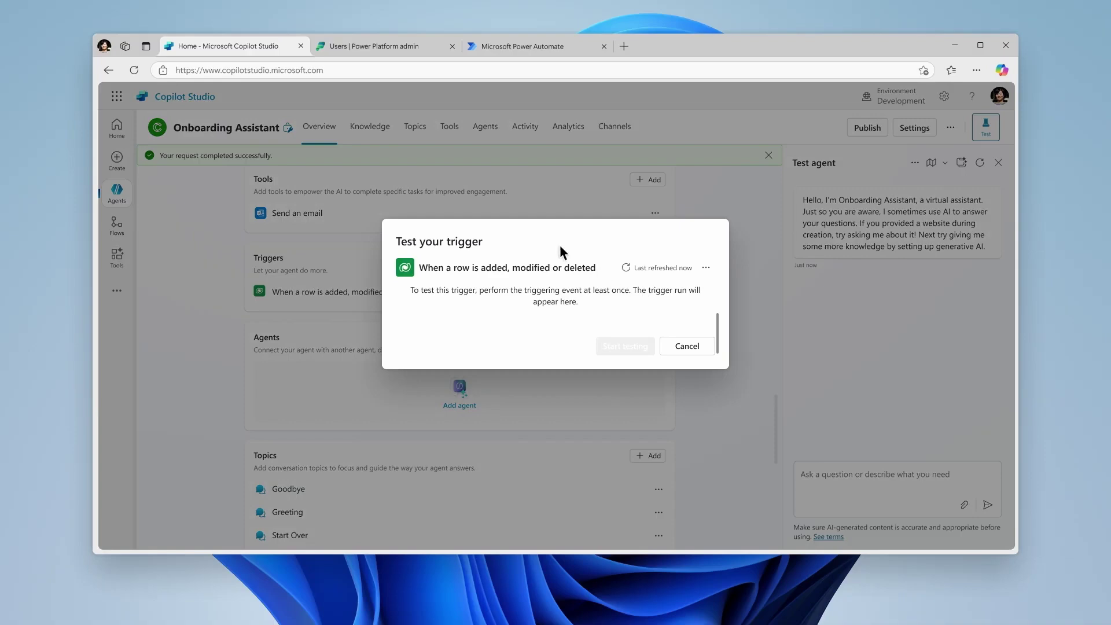
click(383, 51)
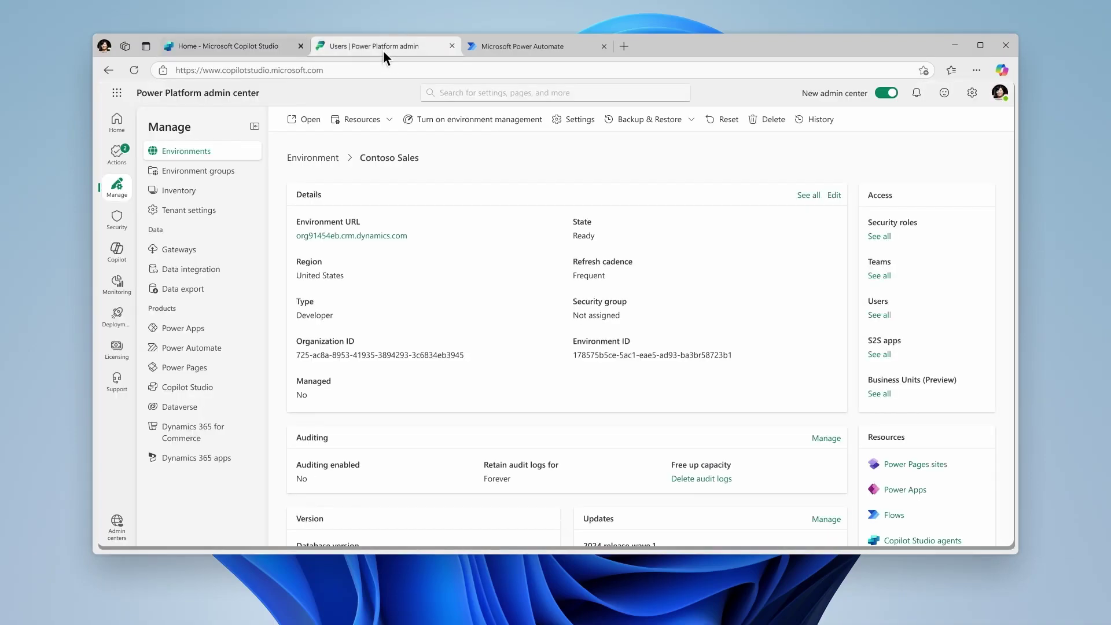
Add a new user to Contoso Sales by entering their e-mail address and picking the match
click(879, 316)
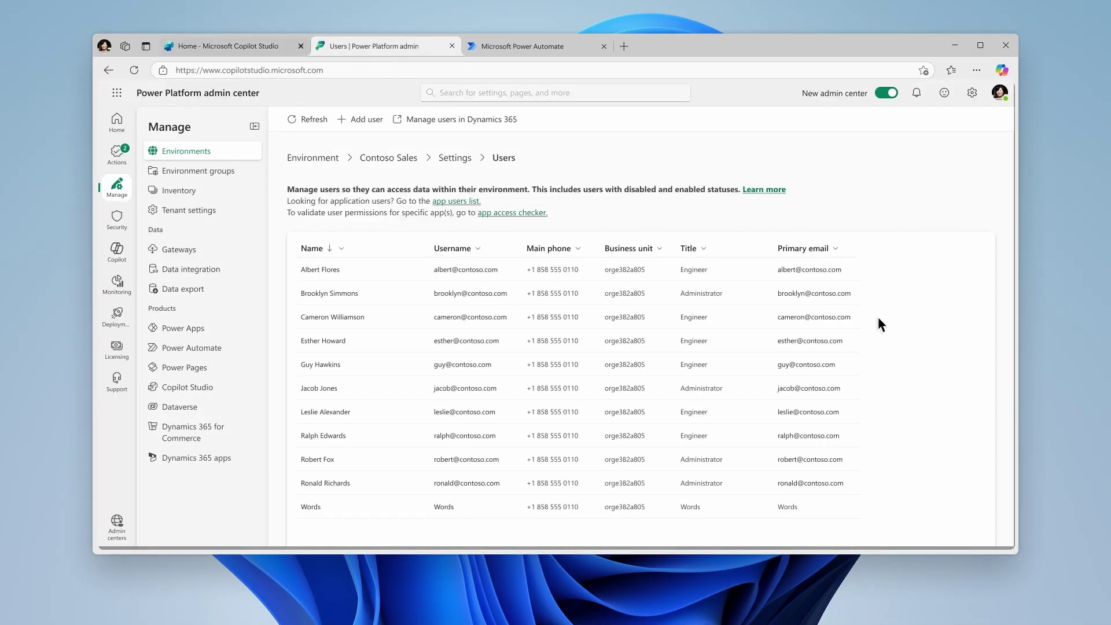
click(364, 124)
click(806, 250)
click(811, 275)
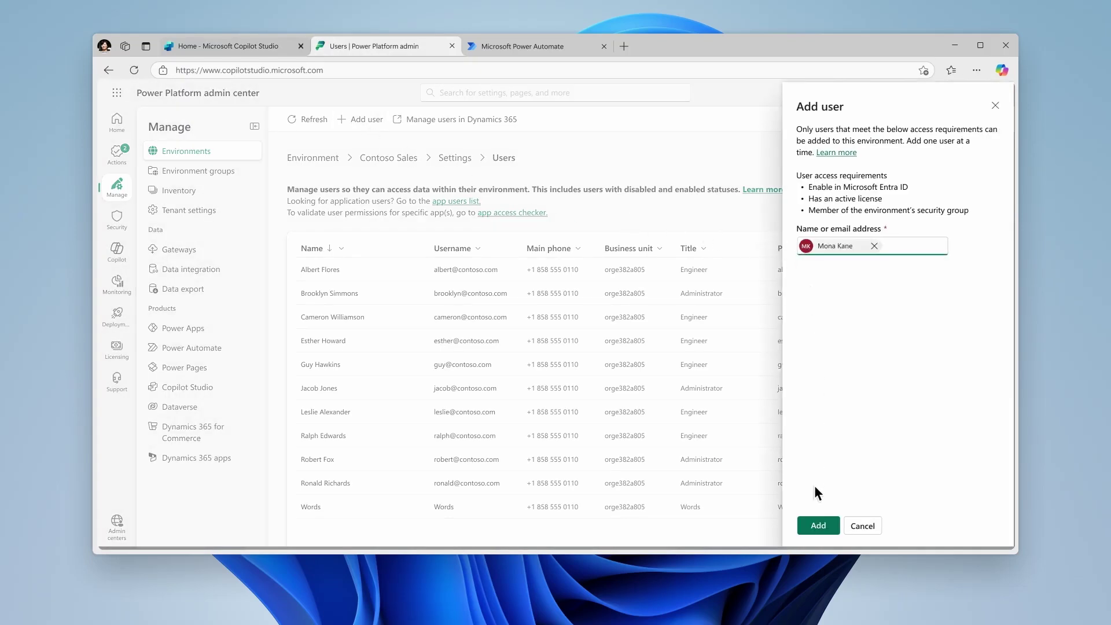
click(816, 526)
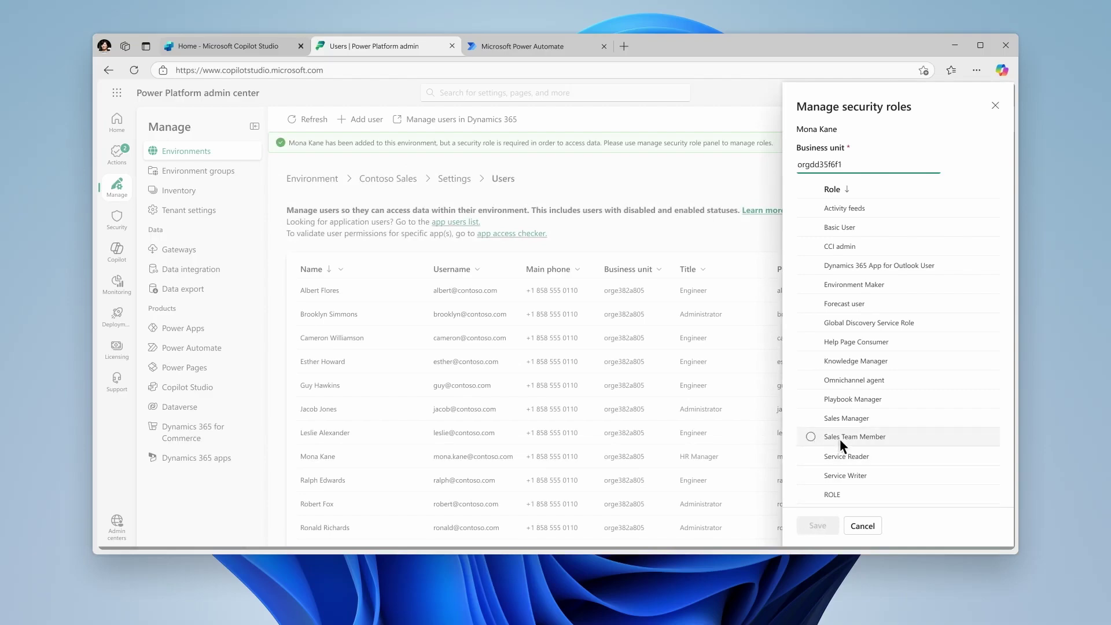
Assign the new user the Sales Team Member security role and confirm
click(839, 439)
click(832, 526)
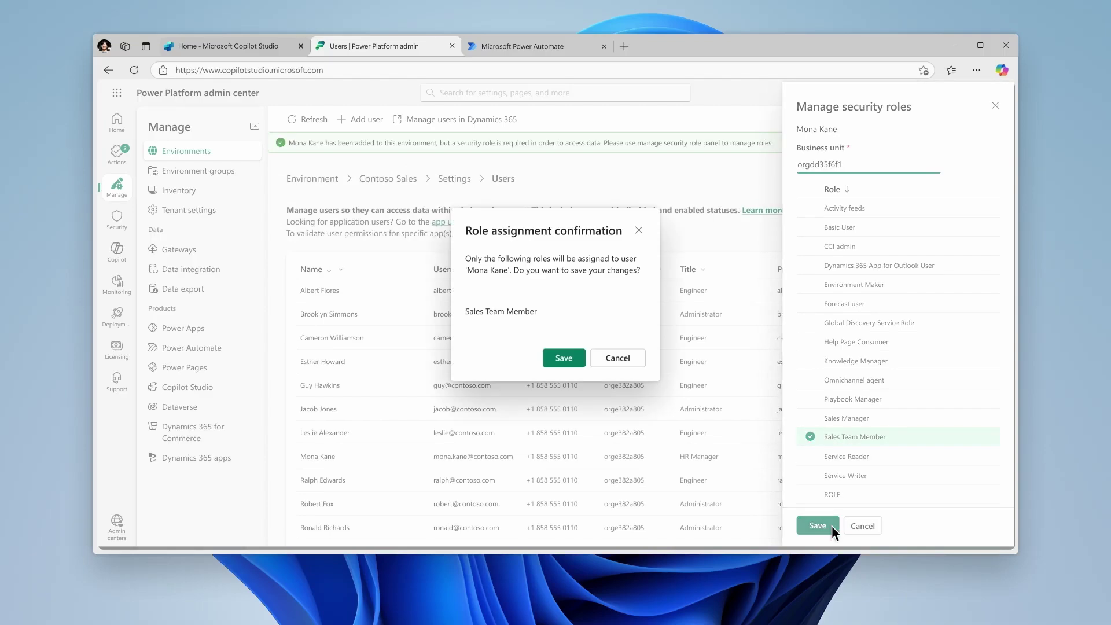
click(575, 359)
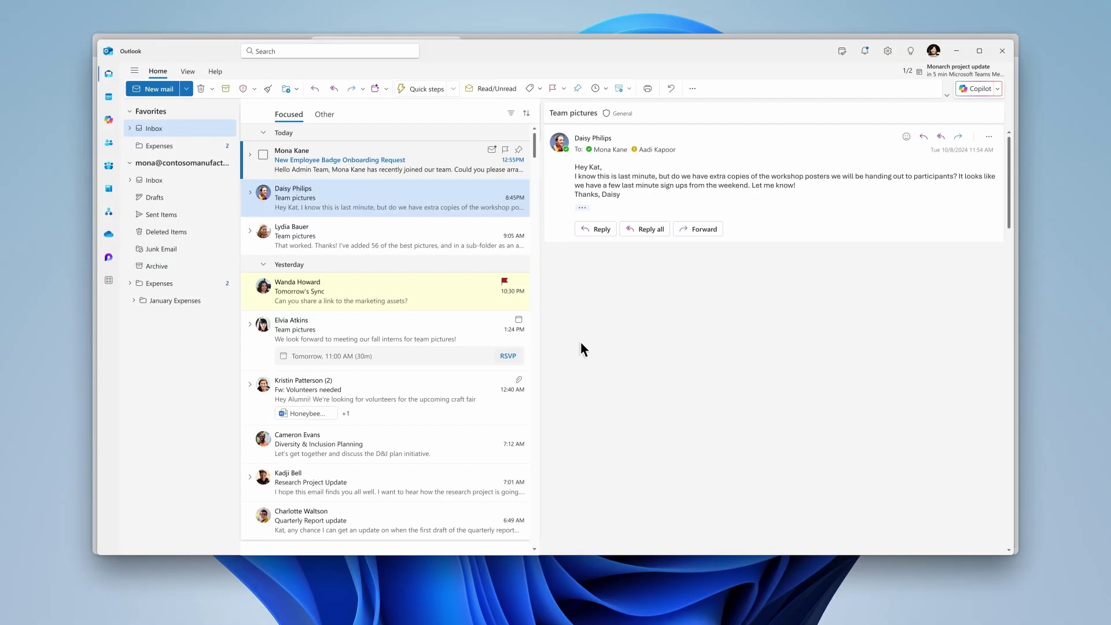
Open the New Employee Badge Onboarding Request email, then close the trigger test and open its flow in Power Automate
click(457, 165)
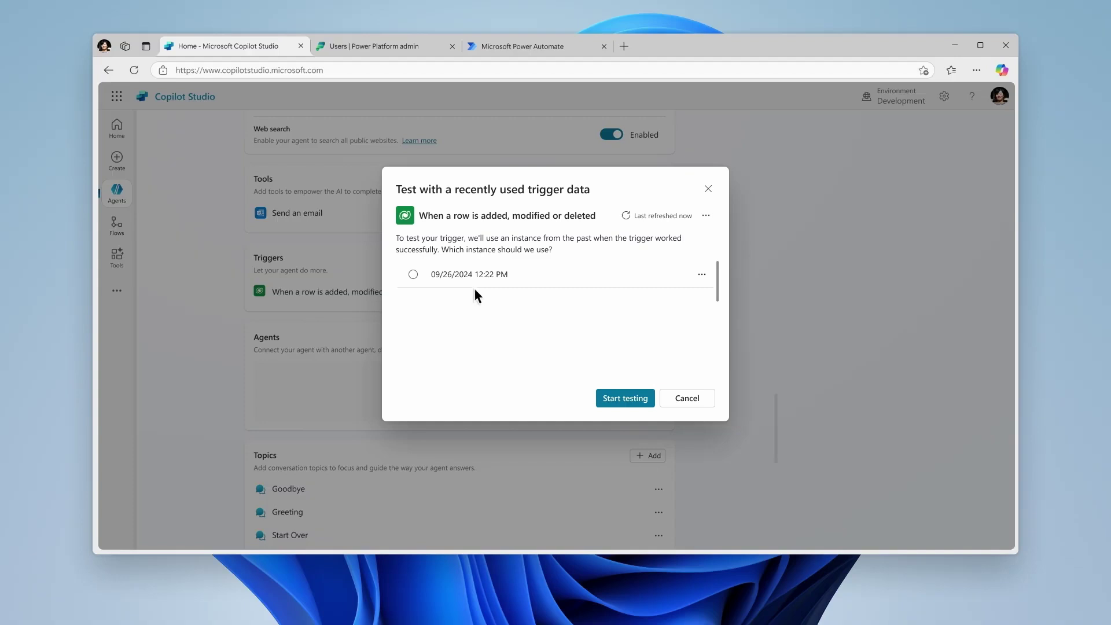
click(707, 189)
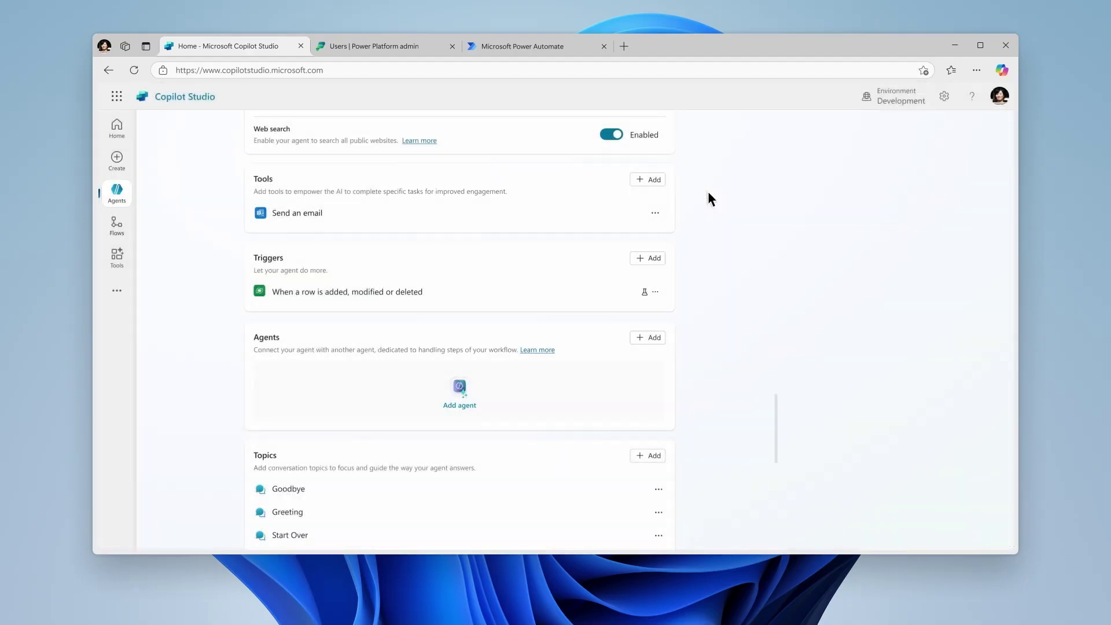
click(350, 293)
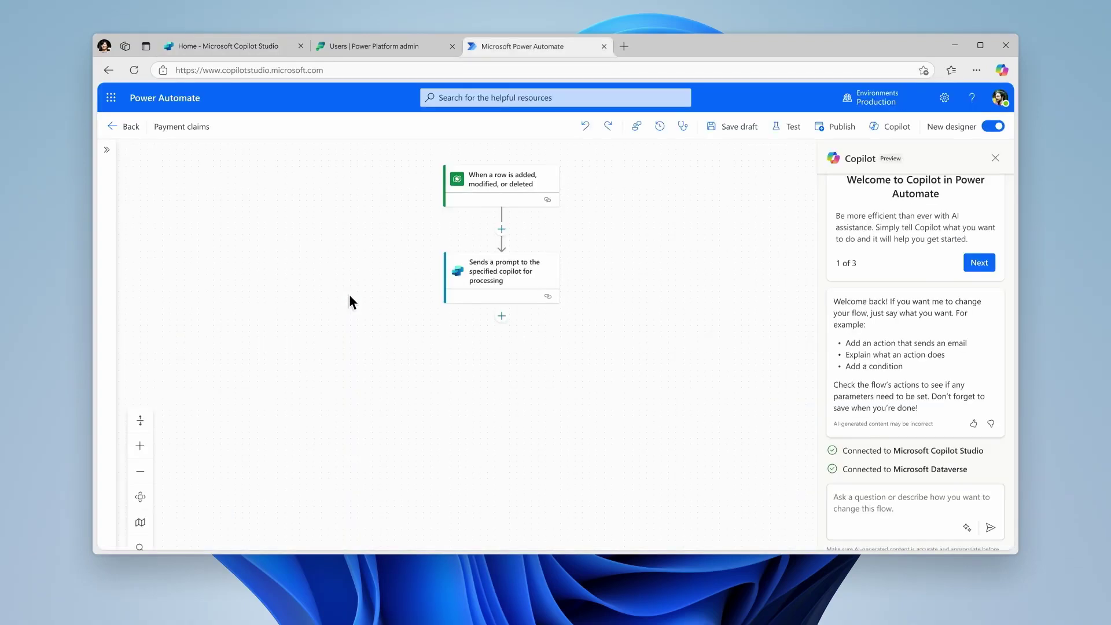
Check the trigger fires on Added rows in Users, then return to Copilot Studio
click(473, 190)
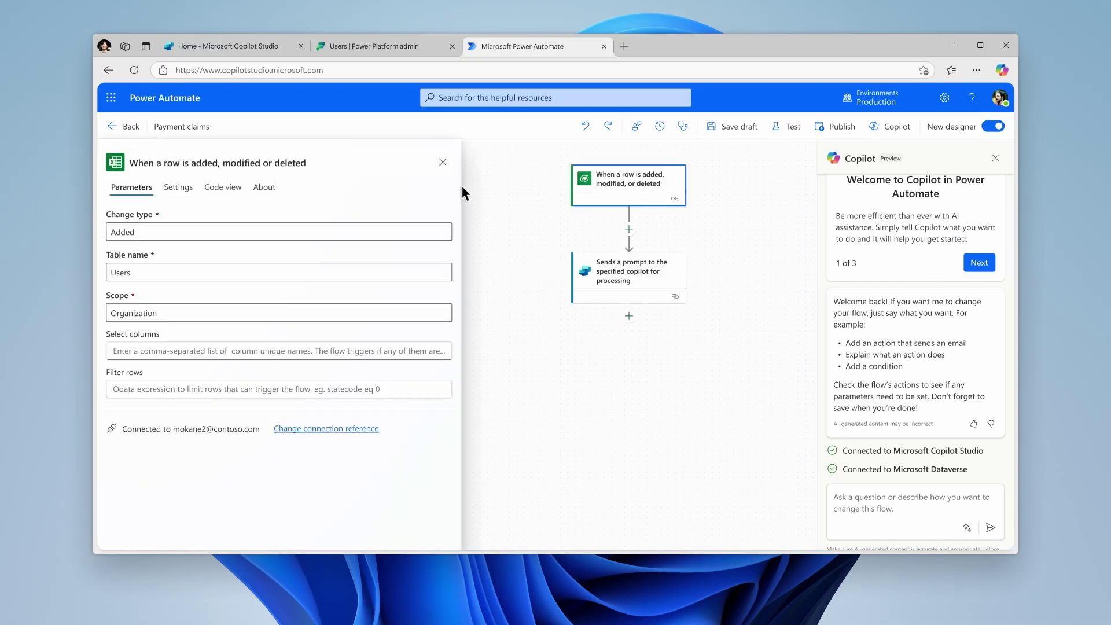
click(276, 52)
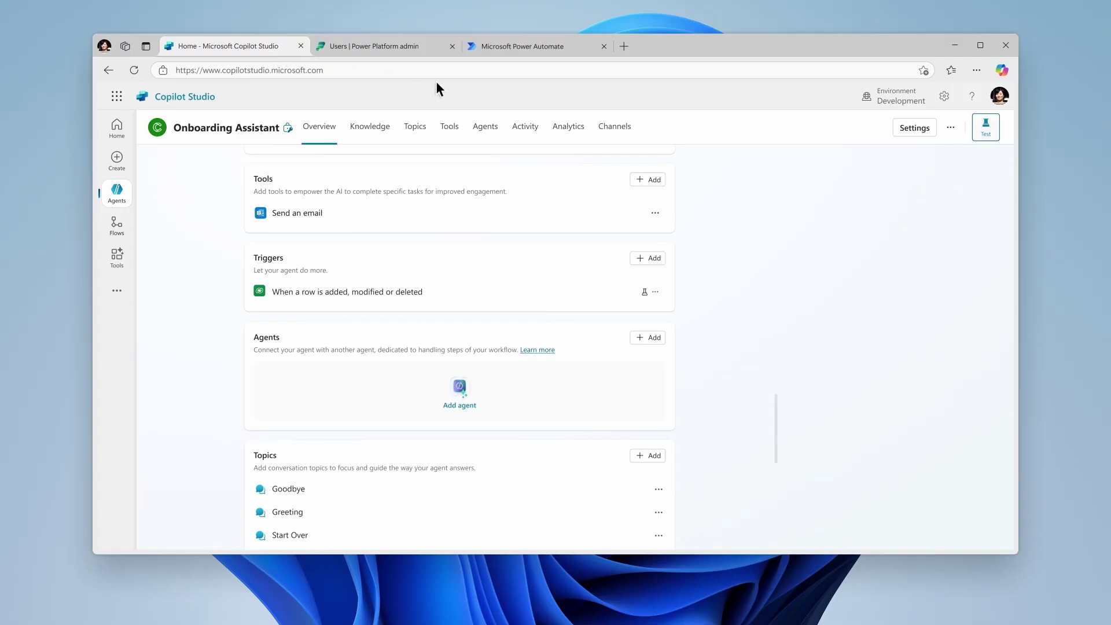
click(523, 133)
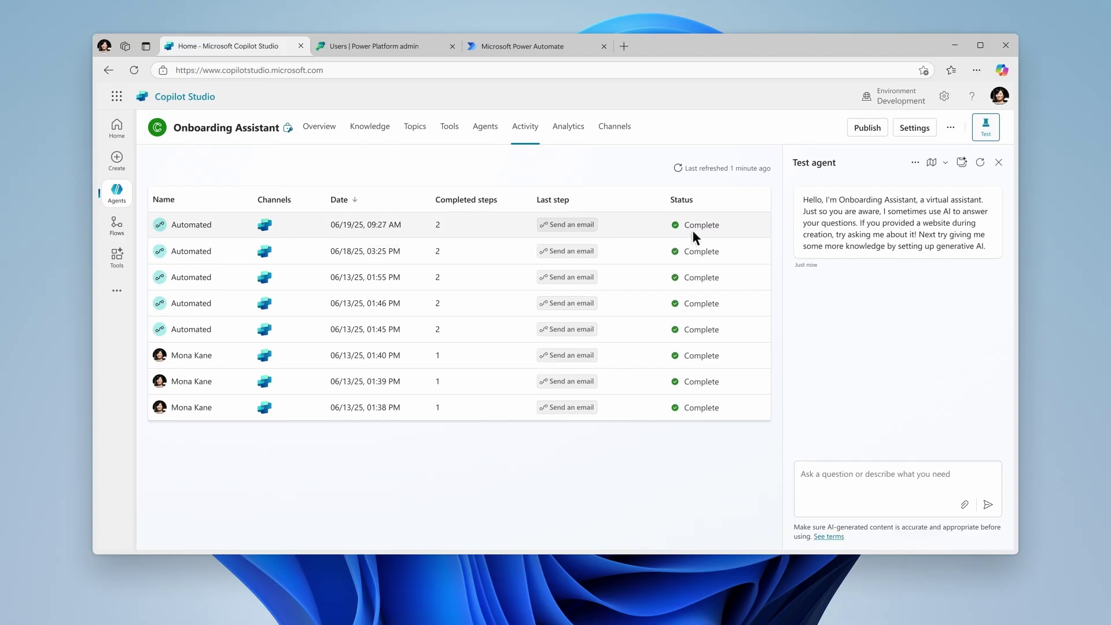
click(222, 225)
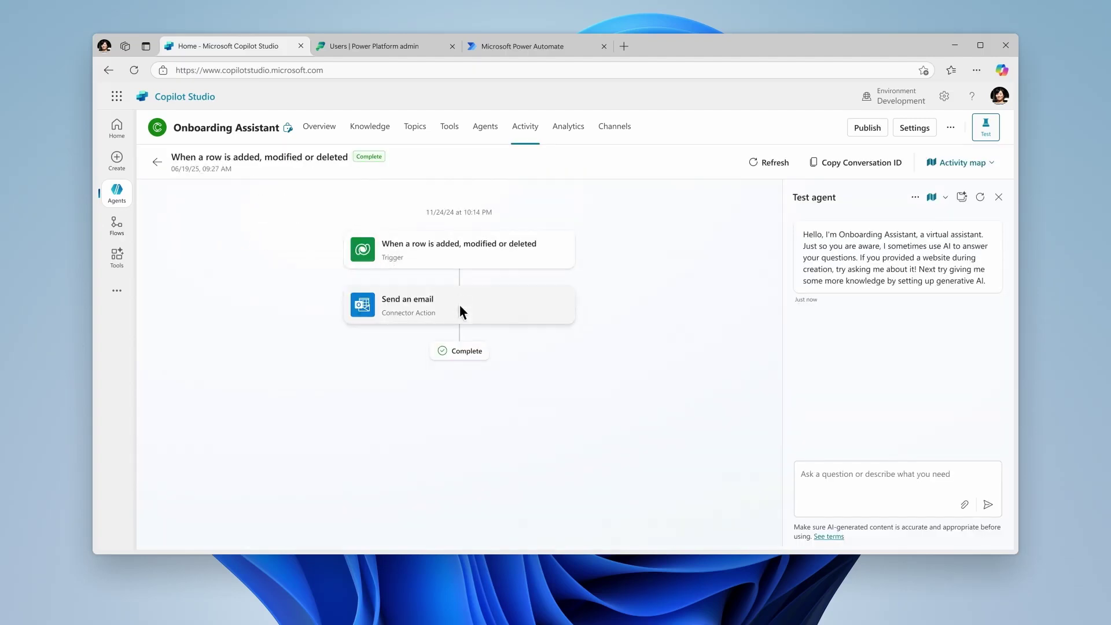
click(466, 258)
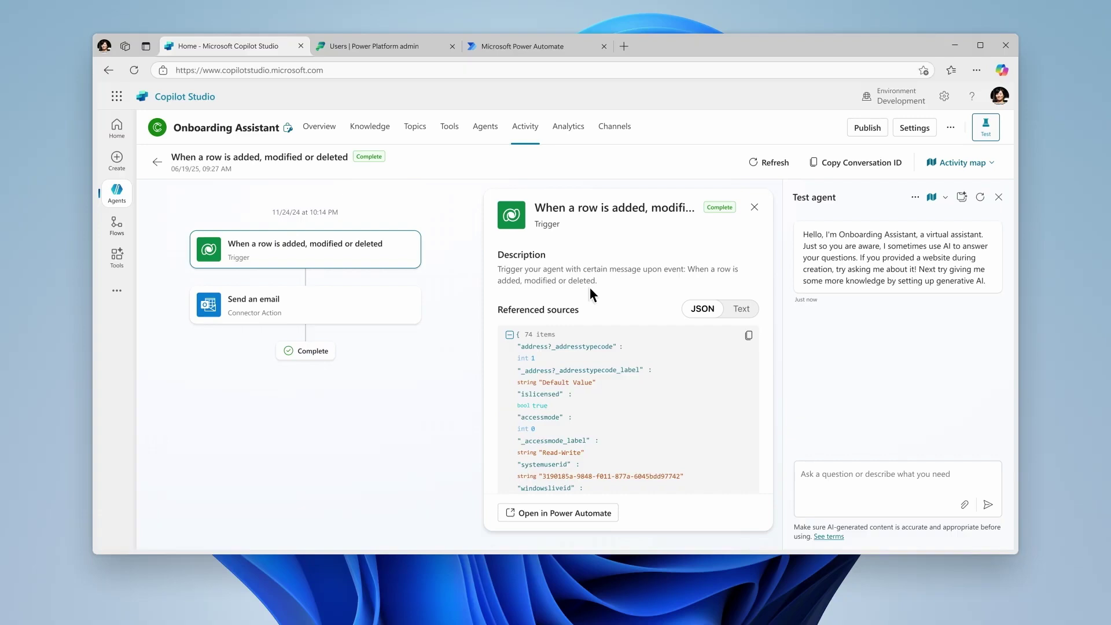
click(384, 307)
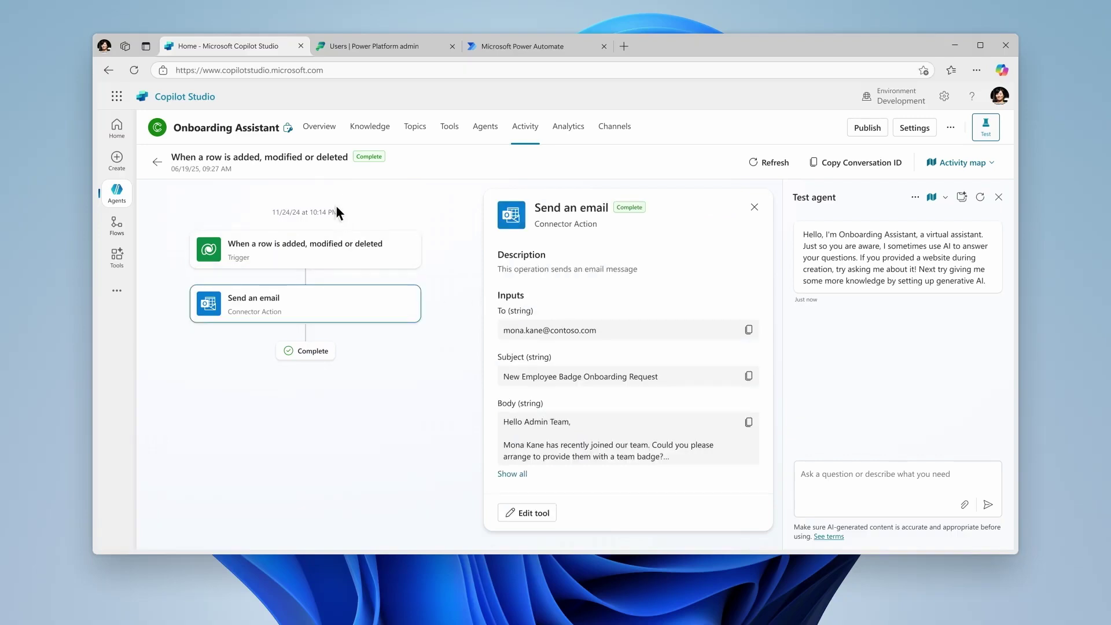
click(320, 128)
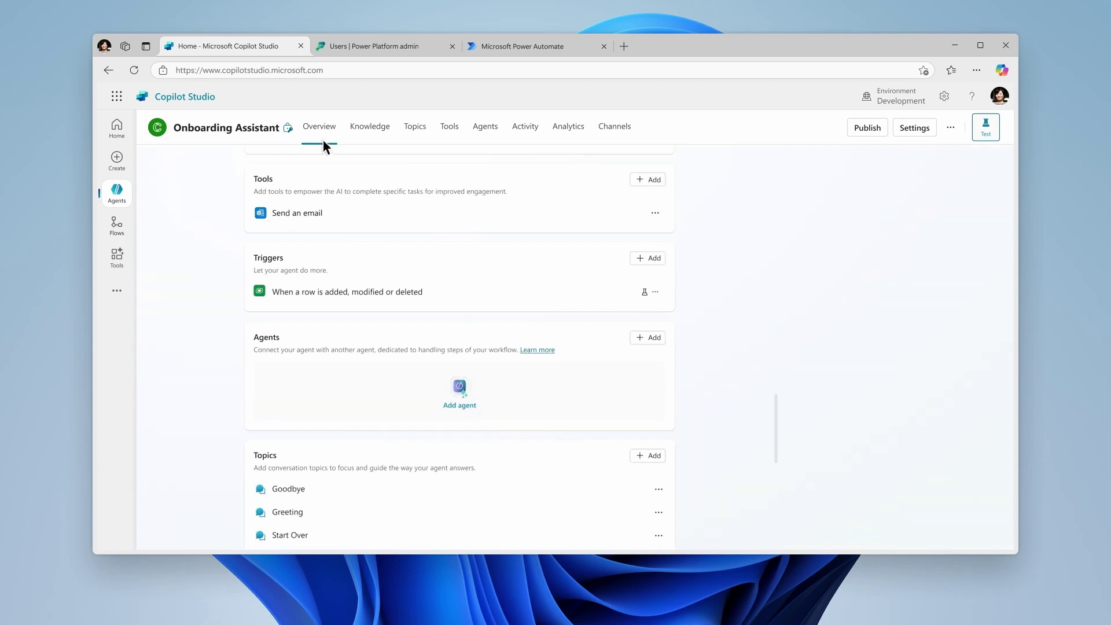
Publish the Onboarding Assistant after expanding the three review items
click(867, 132)
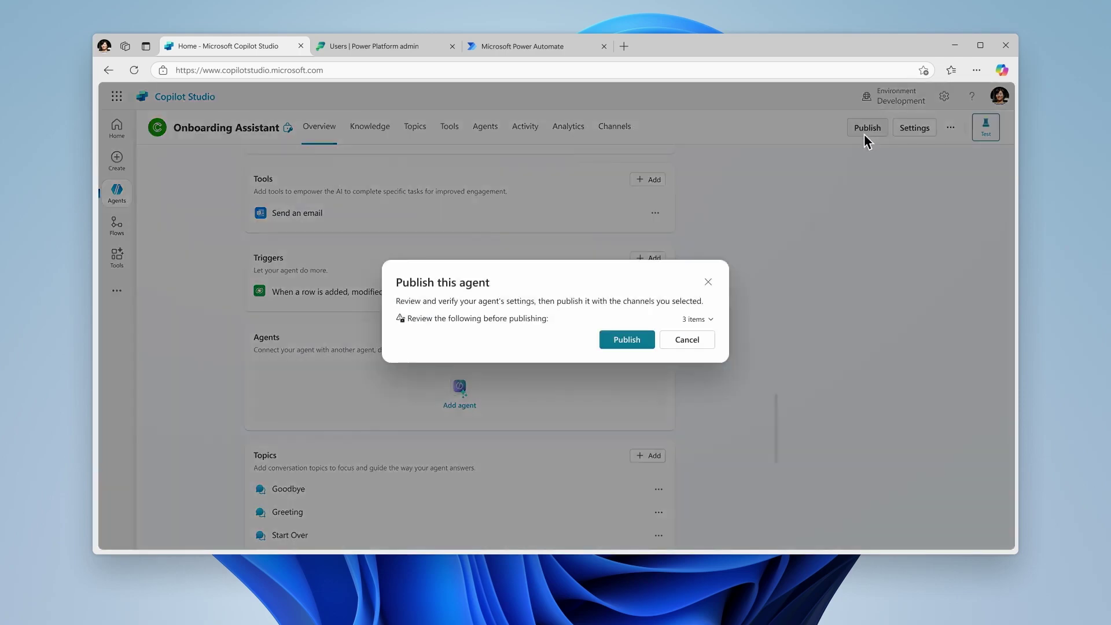
click(710, 319)
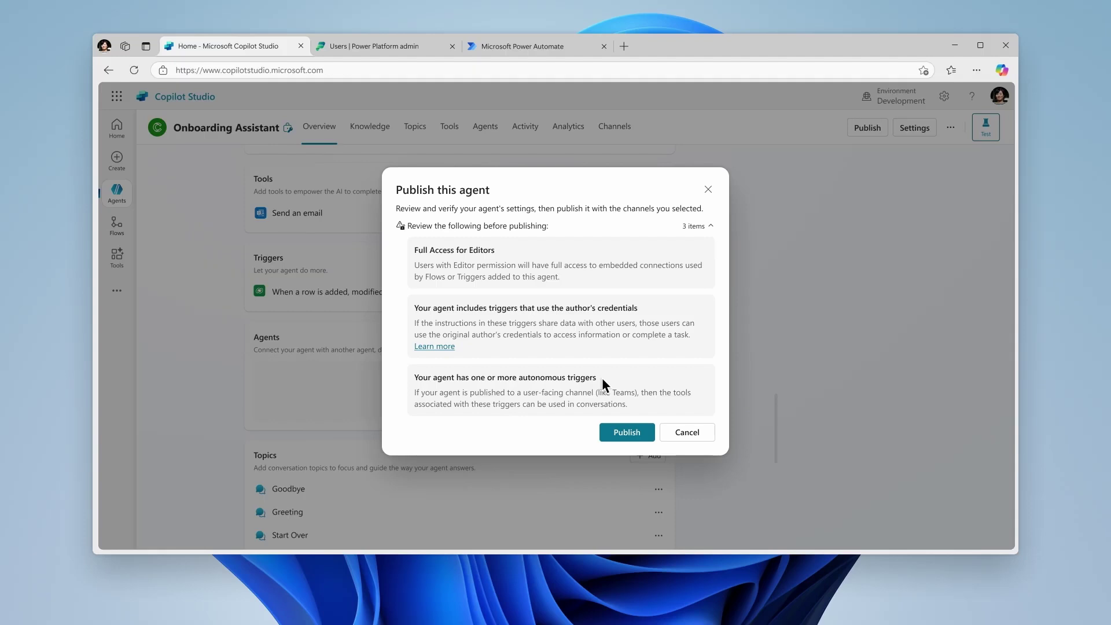
click(627, 433)
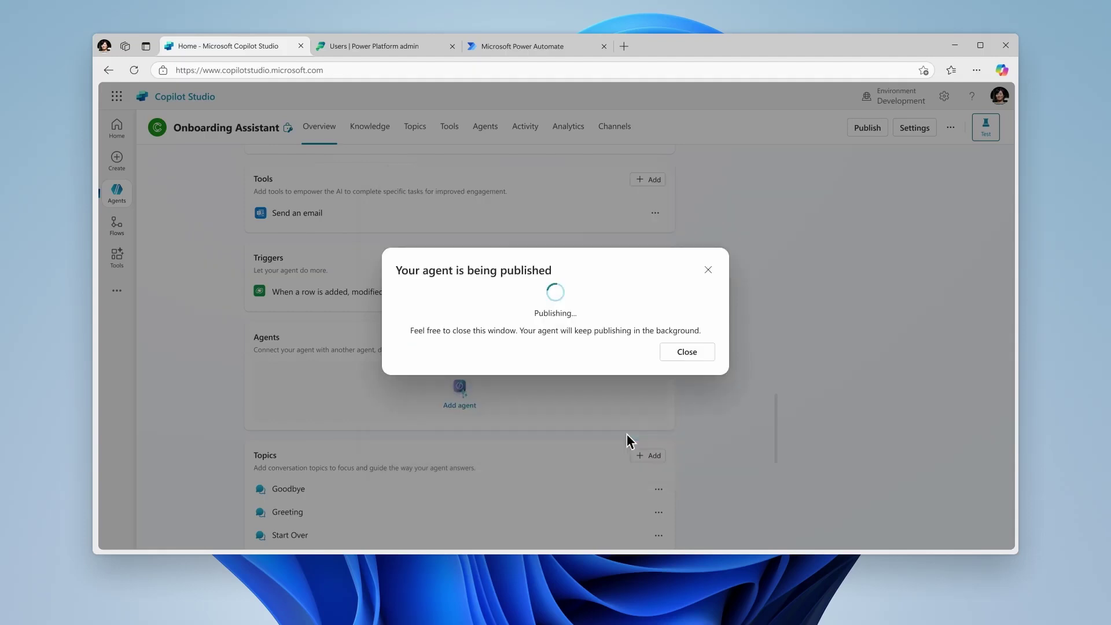